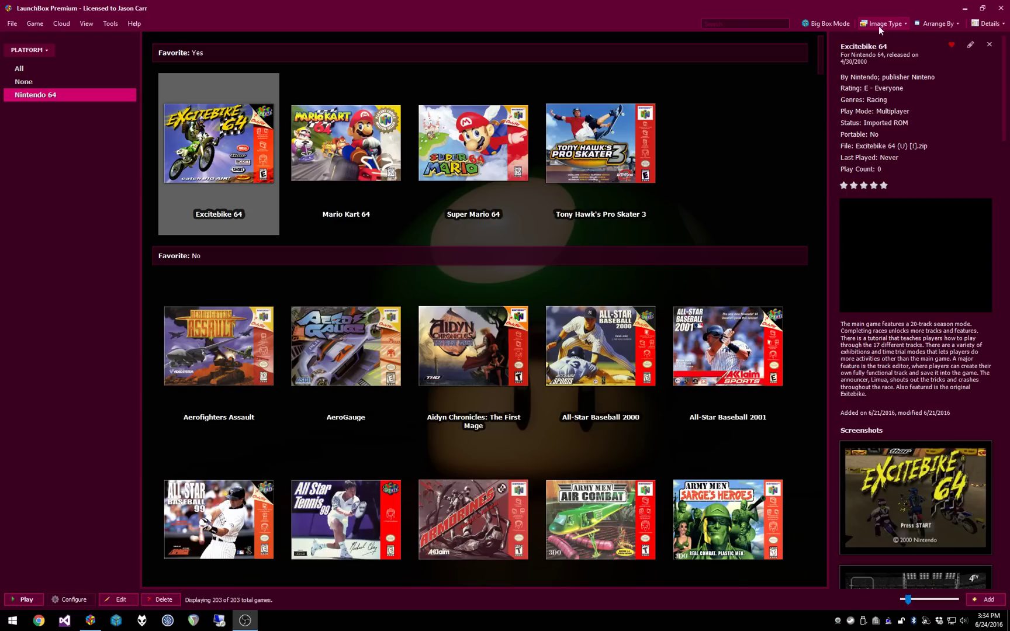
Step: Show the Nintendo 64 games as 3D boxes and scroll through the grid
{"action": "scroll", "coordinate": [728, 193], "scroll_direction": "down", "scroll_amount": 8}
{"action": "scroll", "coordinate": [707, 269], "scroll_direction": "up", "scroll_amount": 10}
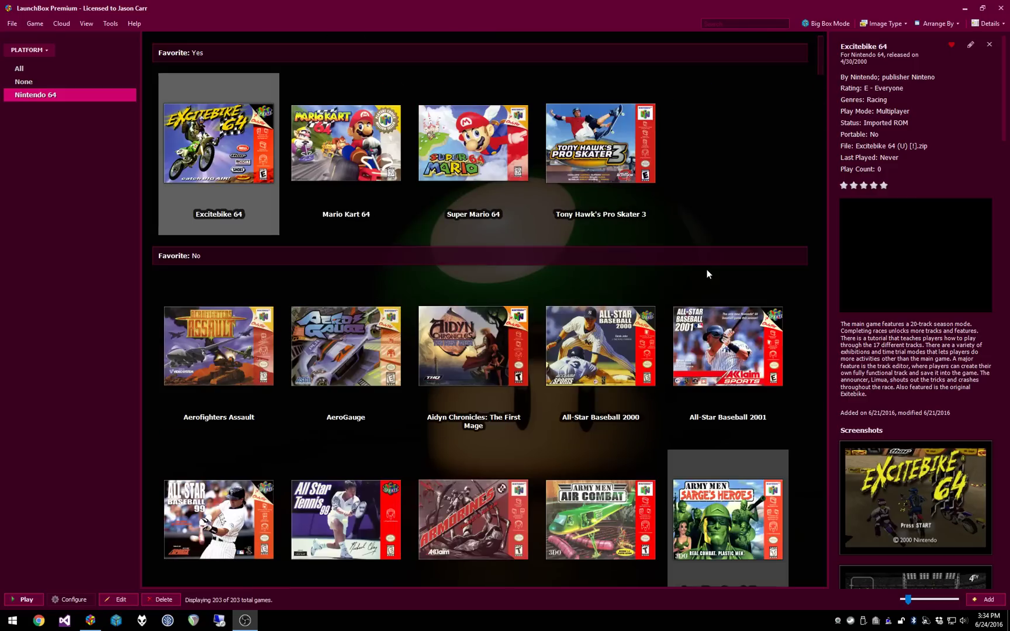
{"action": "left_click", "coordinate": [889, 24]}
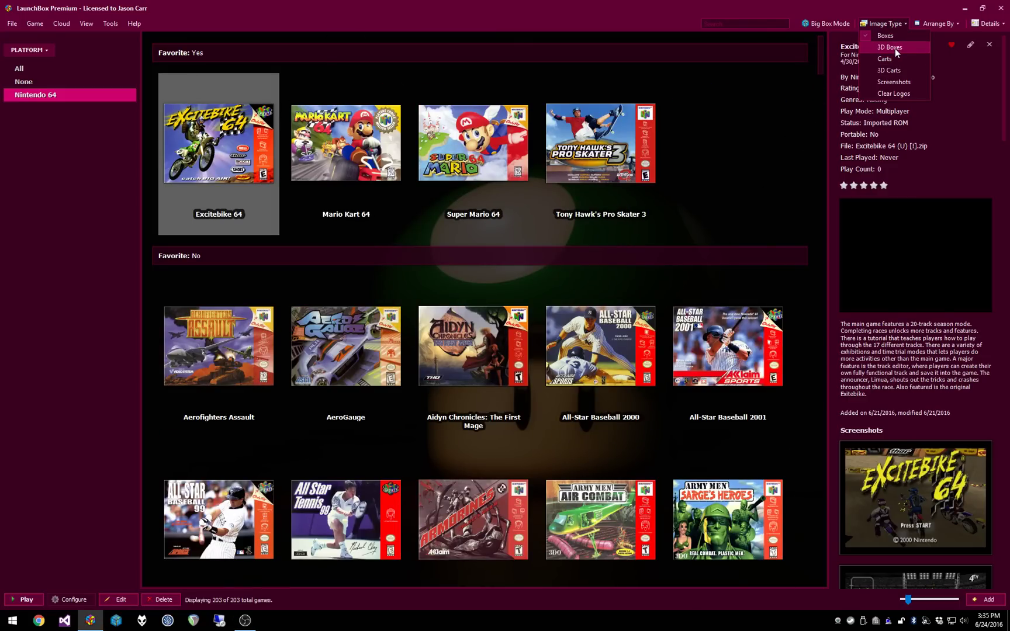
{"action": "left_click", "coordinate": [895, 48]}
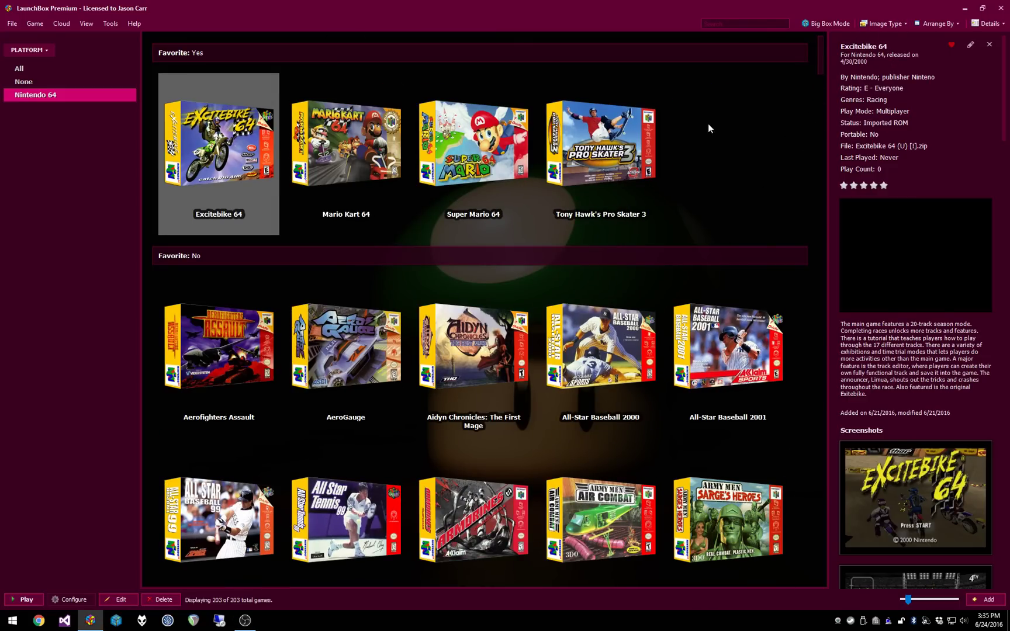
{"action": "scroll", "coordinate": [674, 189], "scroll_direction": "down", "scroll_amount": 10}
{"action": "scroll", "coordinate": [667, 195], "scroll_direction": "down", "scroll_amount": 5}
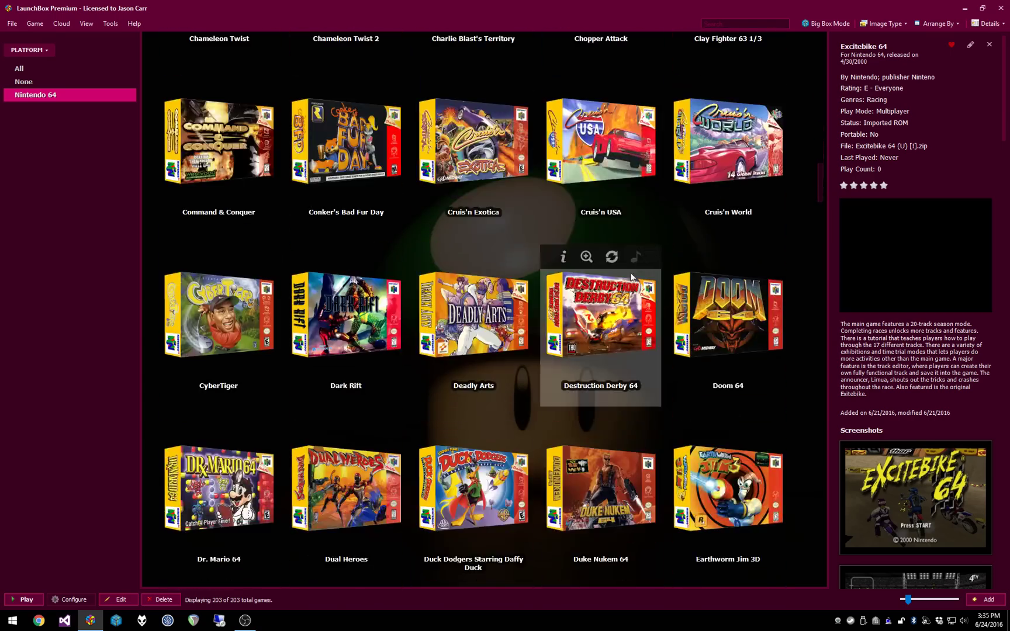
{"action": "mouse_move", "coordinate": [598, 431]}
{"action": "scroll", "coordinate": [598, 431], "scroll_direction": "up", "scroll_amount": 15}
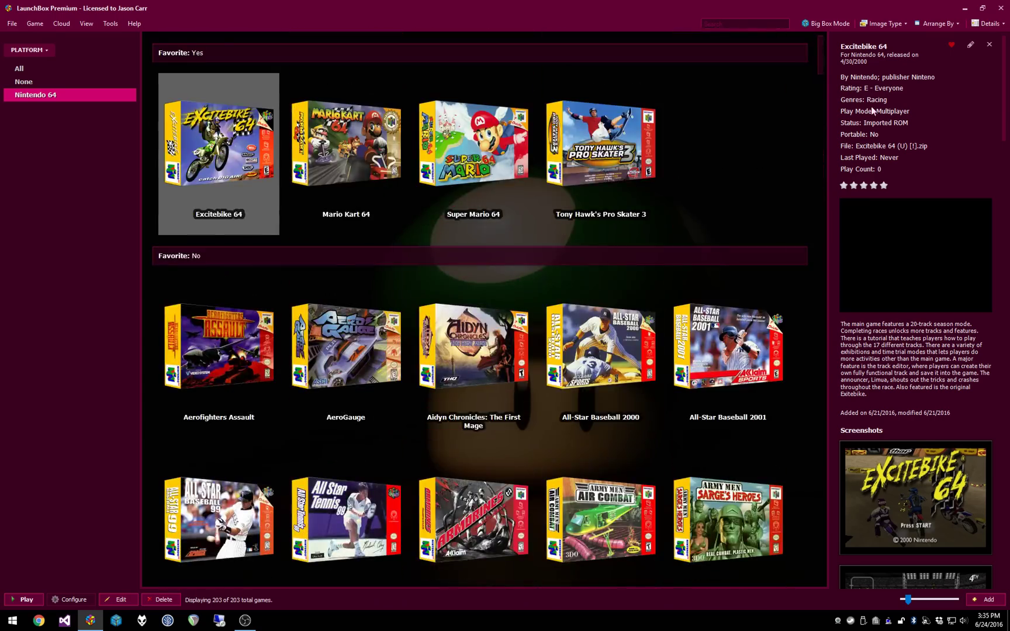
Step: Switch the game images to flat cartridges
{"action": "left_click", "coordinate": [897, 24]}
{"action": "left_click", "coordinate": [879, 59]}
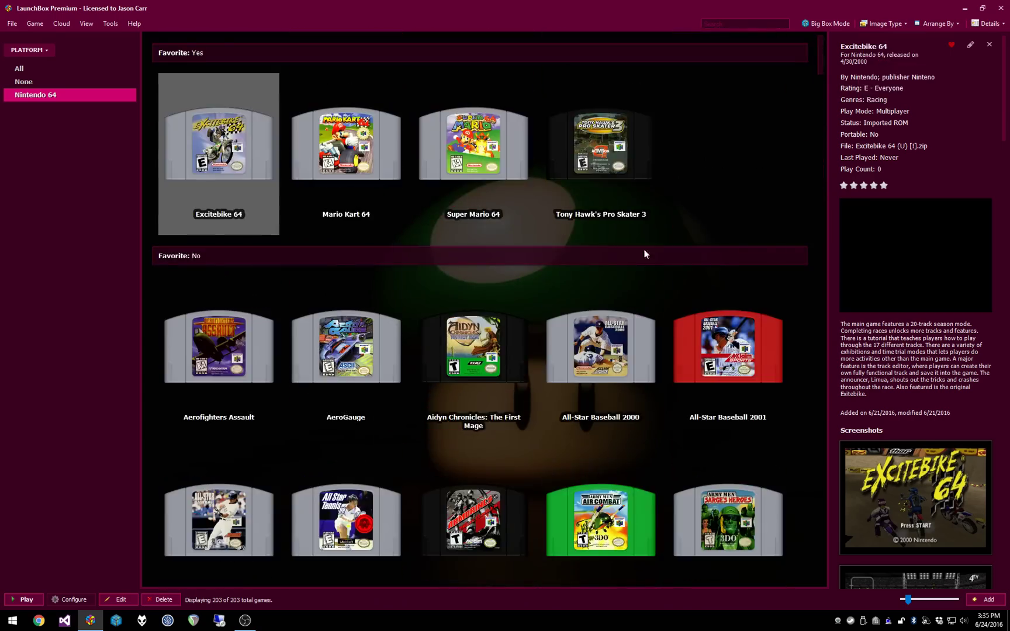
{"action": "scroll", "coordinate": [646, 245], "scroll_direction": "down", "scroll_amount": 8}
{"action": "scroll", "coordinate": [649, 227], "scroll_direction": "down", "scroll_amount": 15}
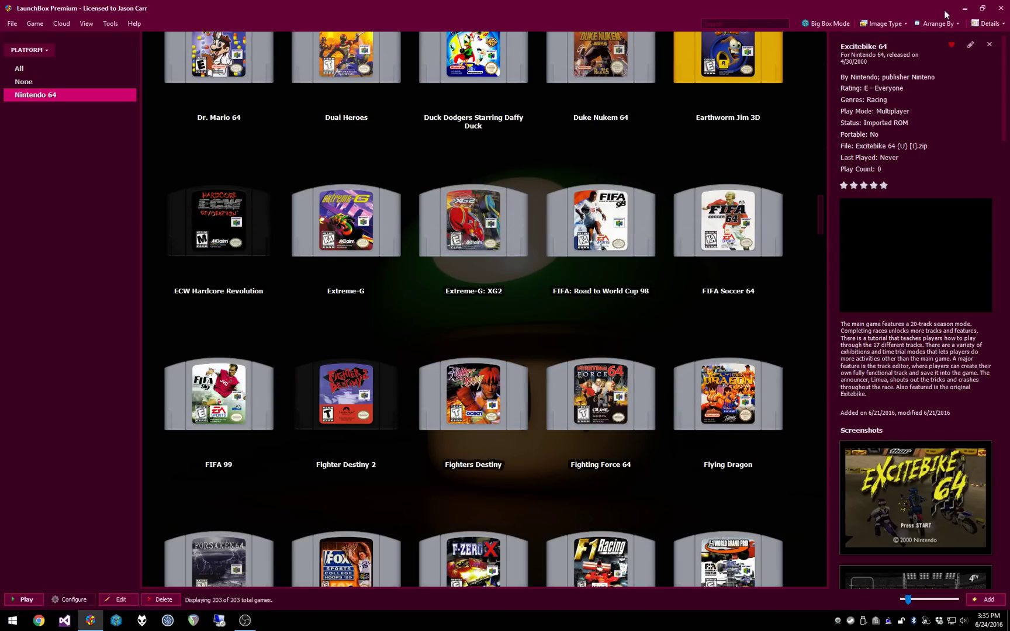
Step: Switch the game images to angled 3D cartridges
{"action": "left_click", "coordinate": [891, 23]}
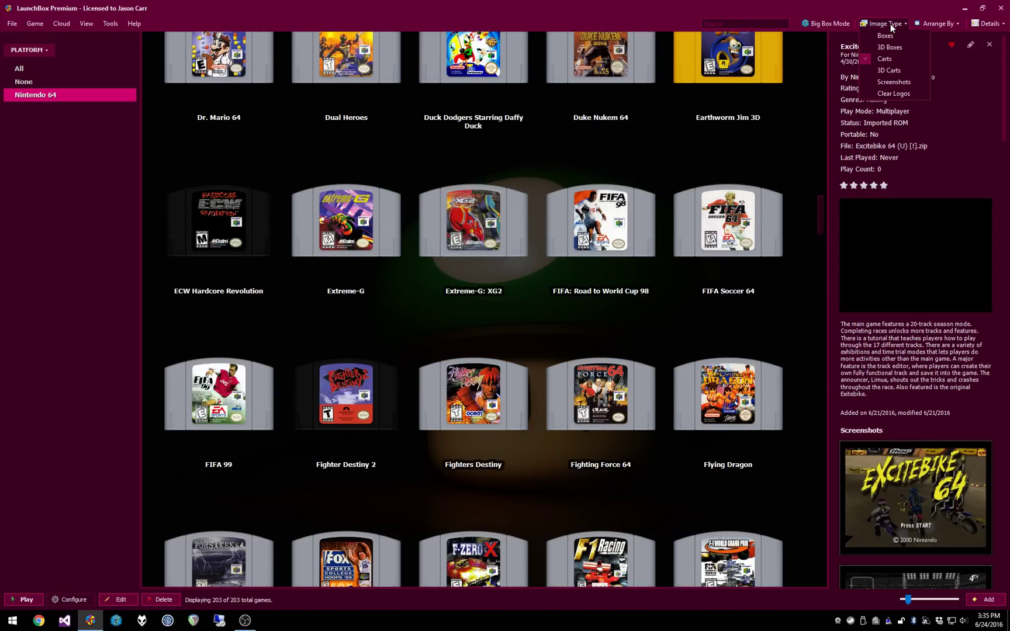
{"action": "left_click", "coordinate": [885, 71]}
{"action": "scroll", "coordinate": [696, 232], "scroll_direction": "down", "scroll_amount": 8}
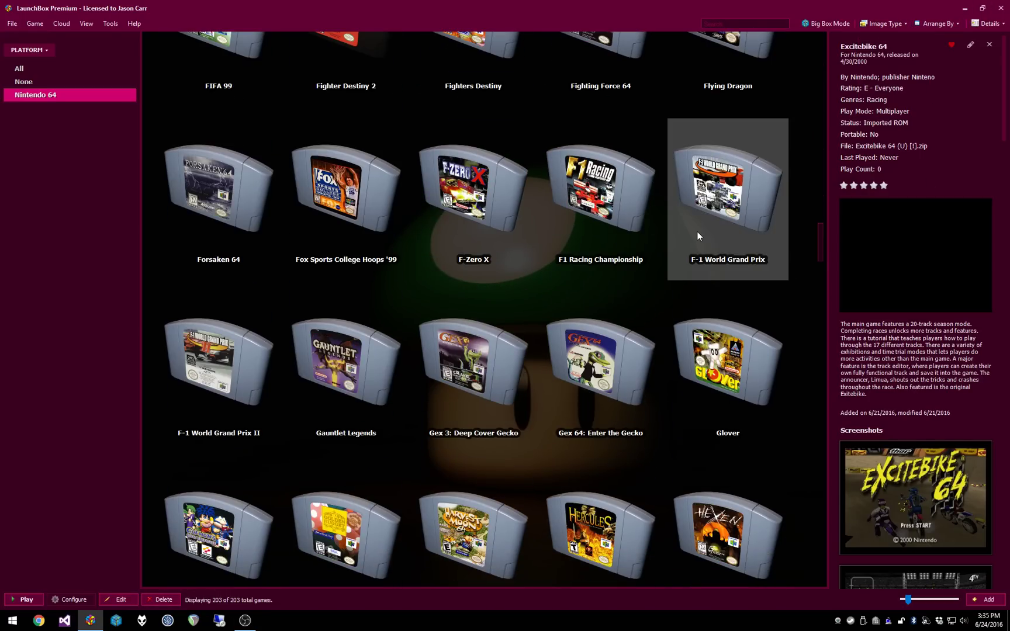
Step: Show the games as title-screen screenshots and scroll the grid to compare
{"action": "left_click", "coordinate": [881, 23]}
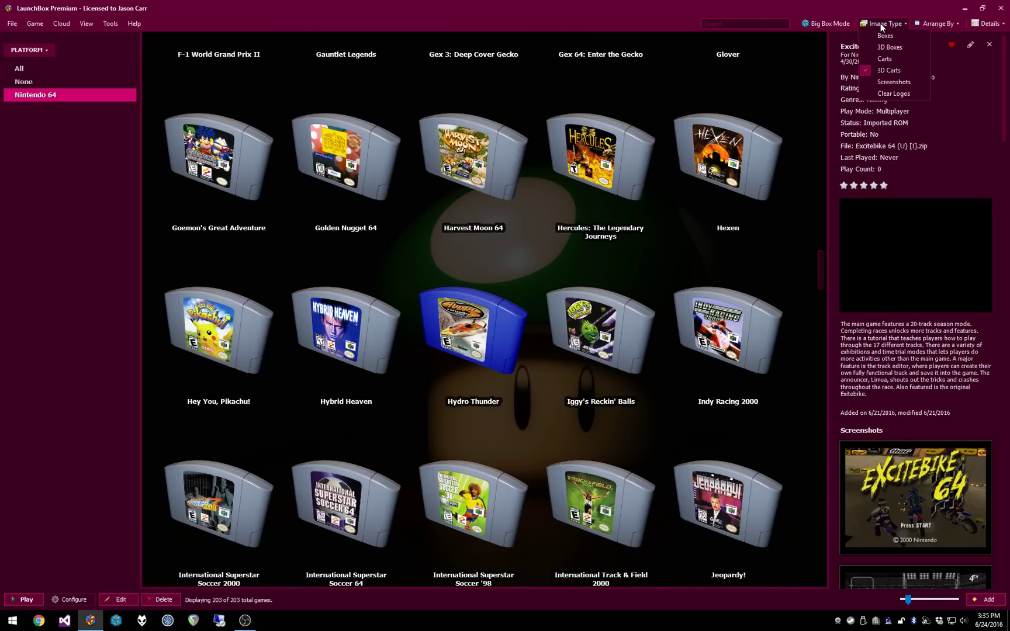
{"action": "left_click", "coordinate": [871, 80]}
{"action": "scroll", "coordinate": [539, 257], "scroll_direction": "down", "scroll_amount": 7}
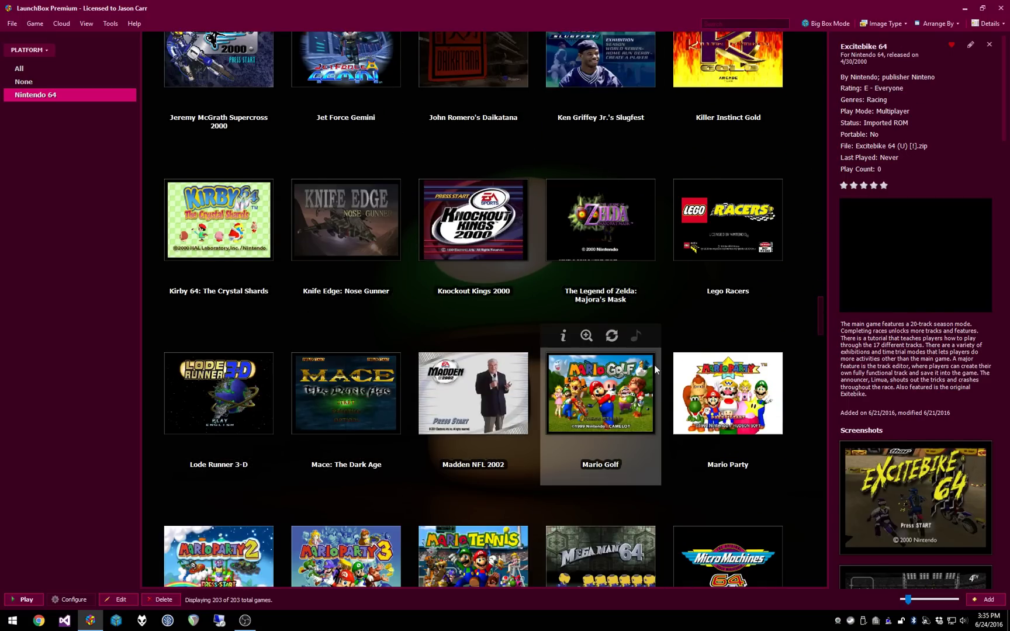
{"action": "scroll", "coordinate": [350, 256], "scroll_direction": "up", "scroll_amount": 7}
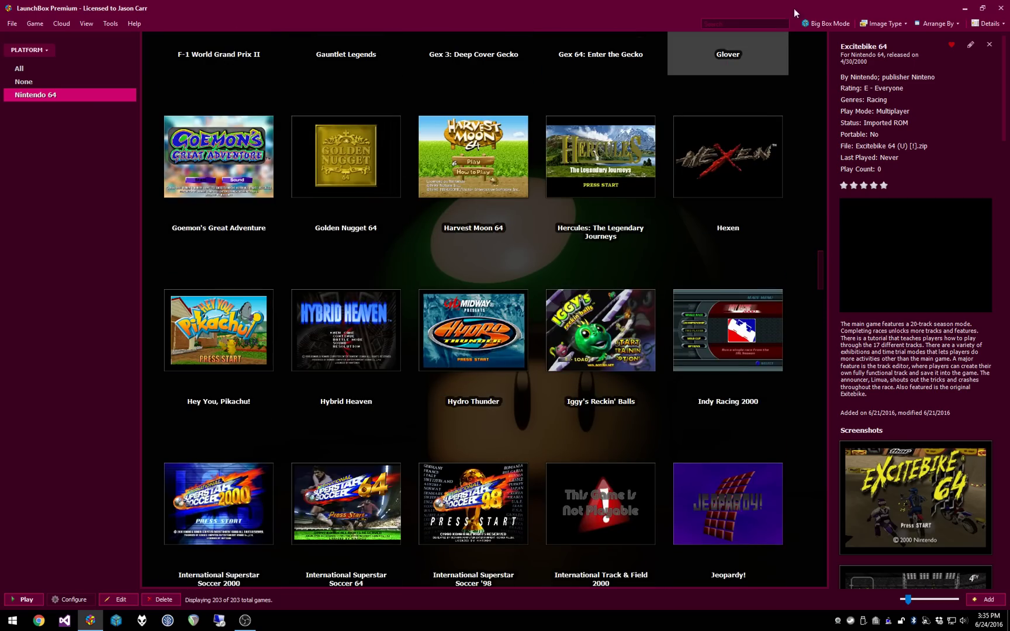
Step: Switch the game images to clear logos and scroll through them
{"action": "left_click", "coordinate": [871, 21]}
{"action": "left_click", "coordinate": [881, 94]}
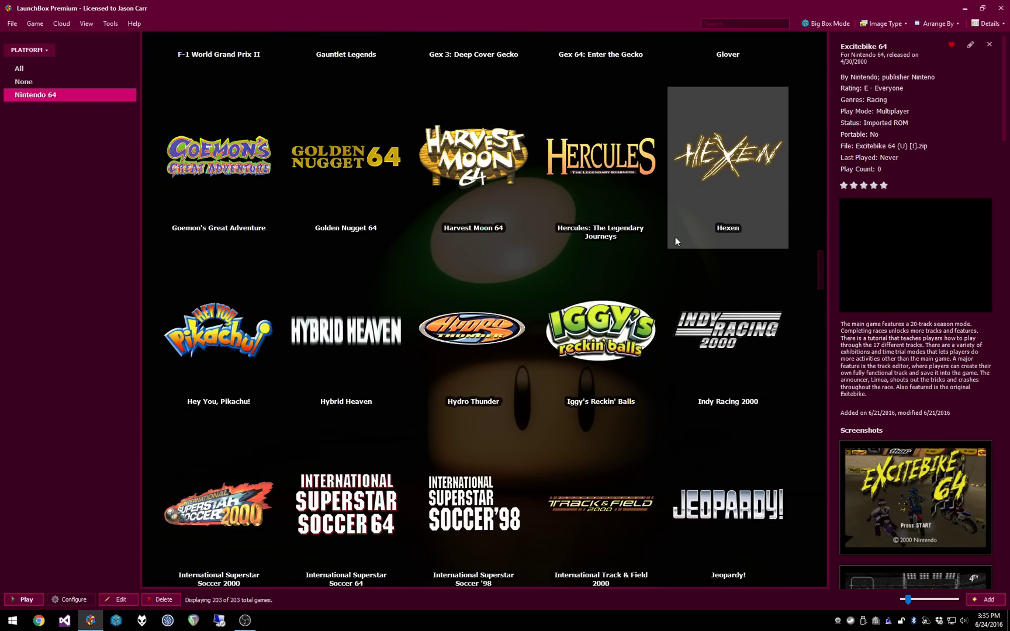
{"action": "scroll", "coordinate": [625, 202], "scroll_direction": "down", "scroll_amount": 2}
{"action": "scroll", "coordinate": [625, 202], "scroll_direction": "down", "scroll_amount": 20}
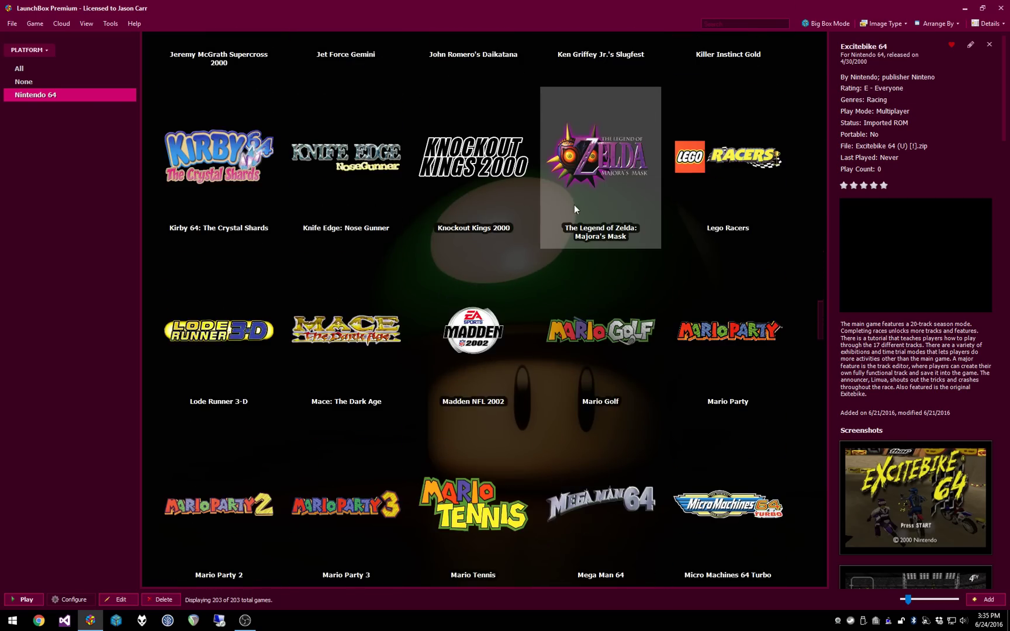
{"action": "scroll", "coordinate": [555, 277], "scroll_direction": "up", "scroll_amount": 20}
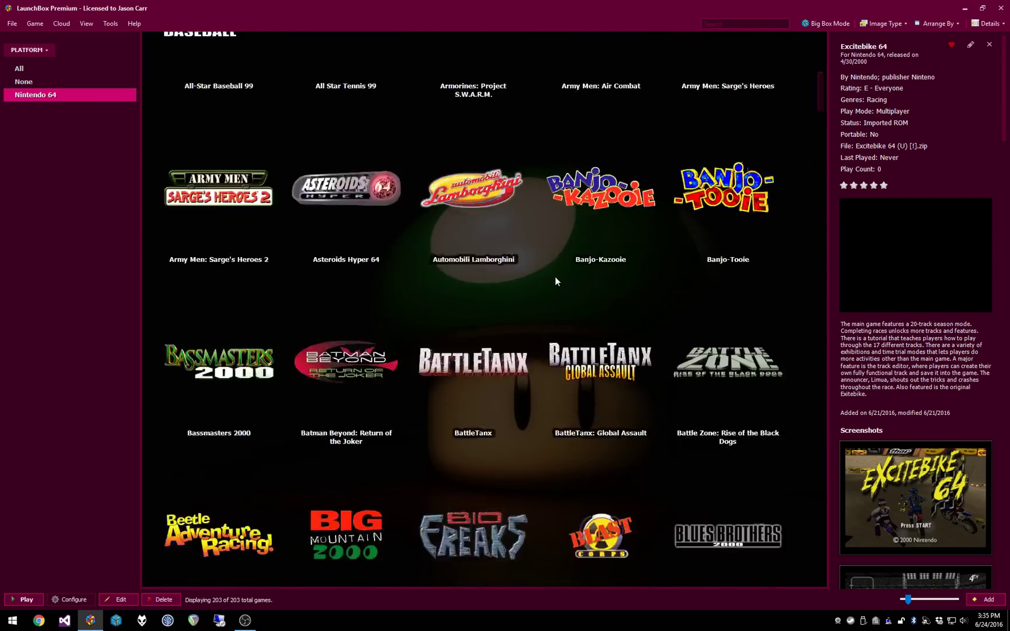
{"action": "left_click", "coordinate": [885, 24]}
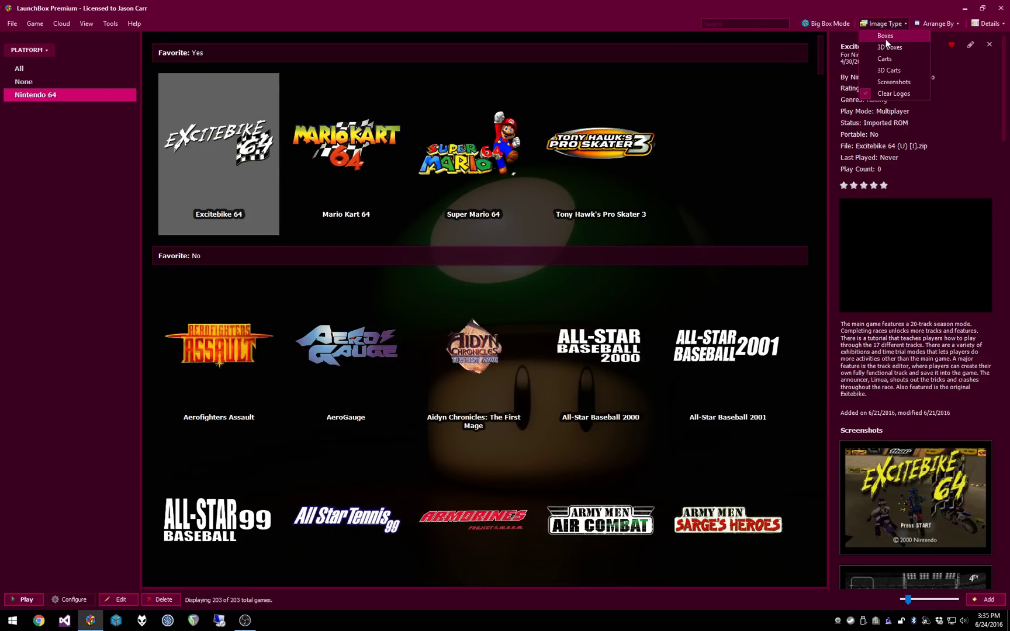
Step: Return the games to front box art and open Tools > Options at Box Front Priorities
{"action": "left_click", "coordinate": [885, 36]}
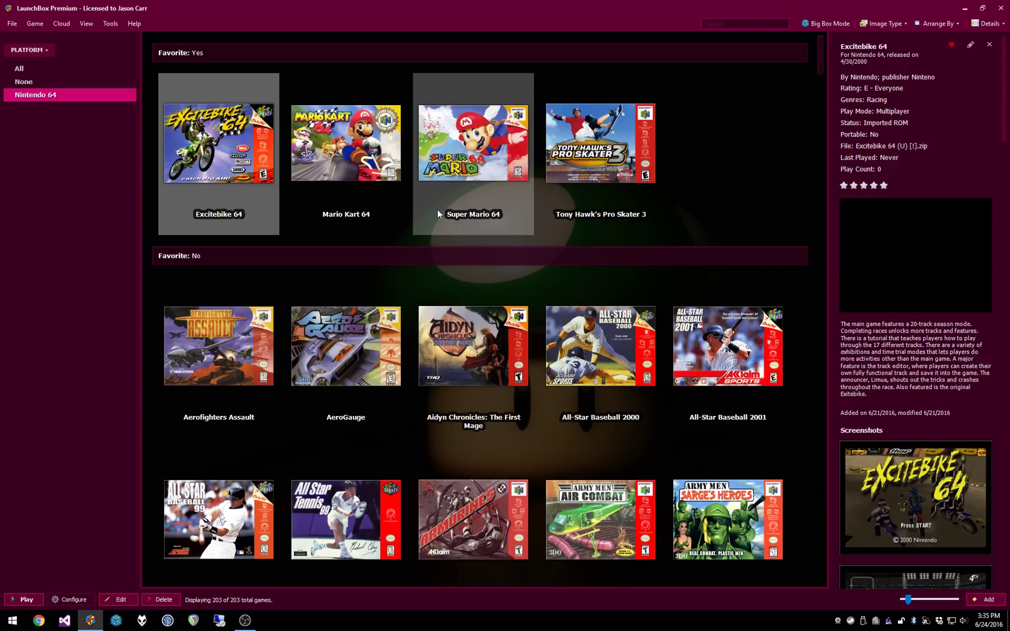
{"action": "left_click", "coordinate": [104, 24]}
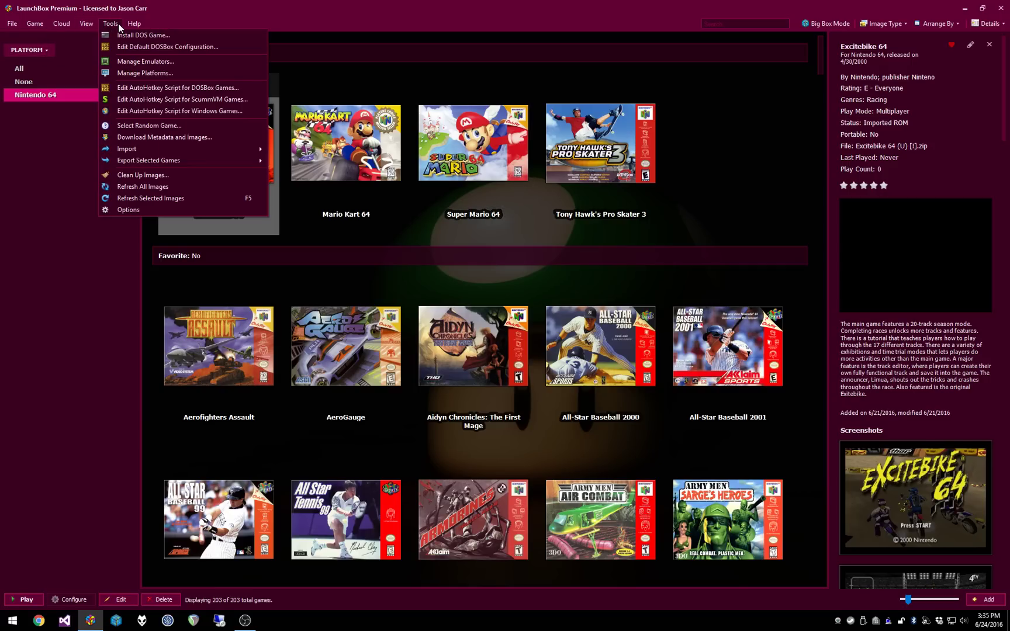
{"action": "left_click", "coordinate": [129, 209]}
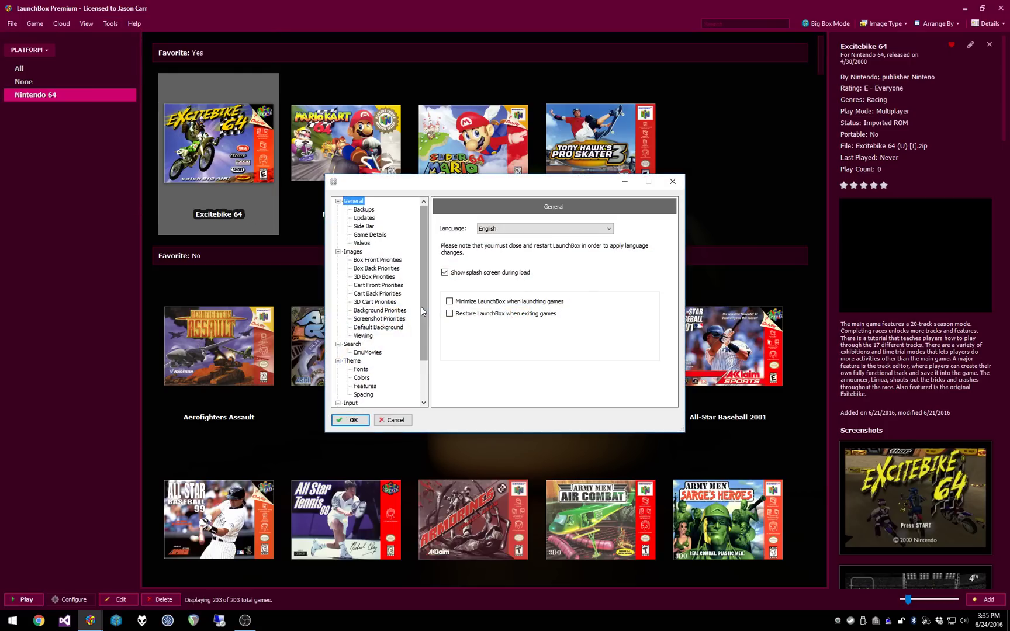
{"action": "left_click", "coordinate": [377, 263]}
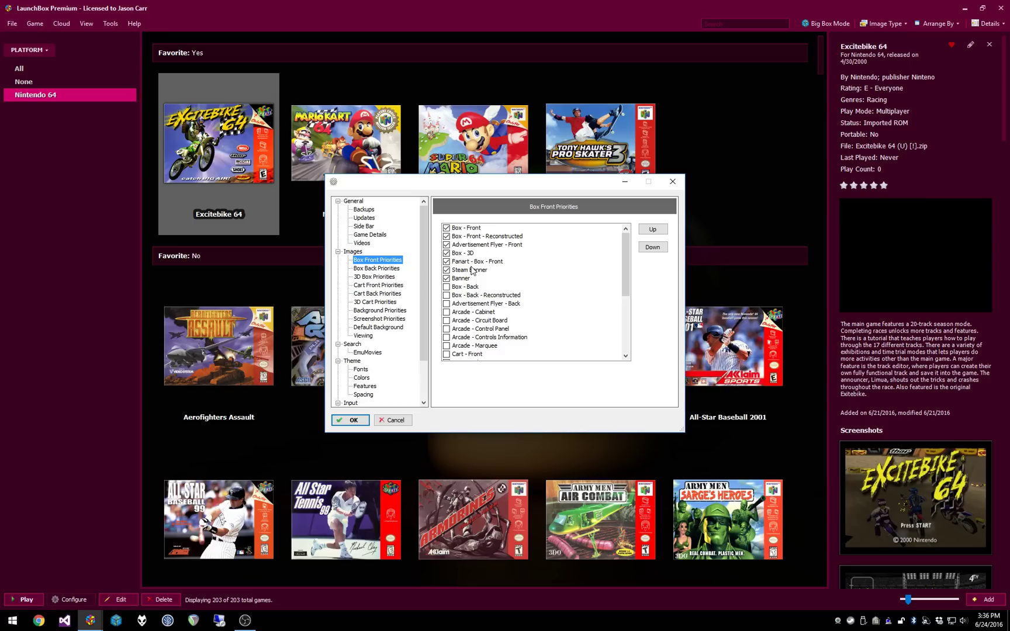
Step: Select each Box Front priority entry in turn, from Box - Front down to Banner
{"action": "left_click", "coordinate": [387, 263]}
{"action": "left_click", "coordinate": [471, 229]}
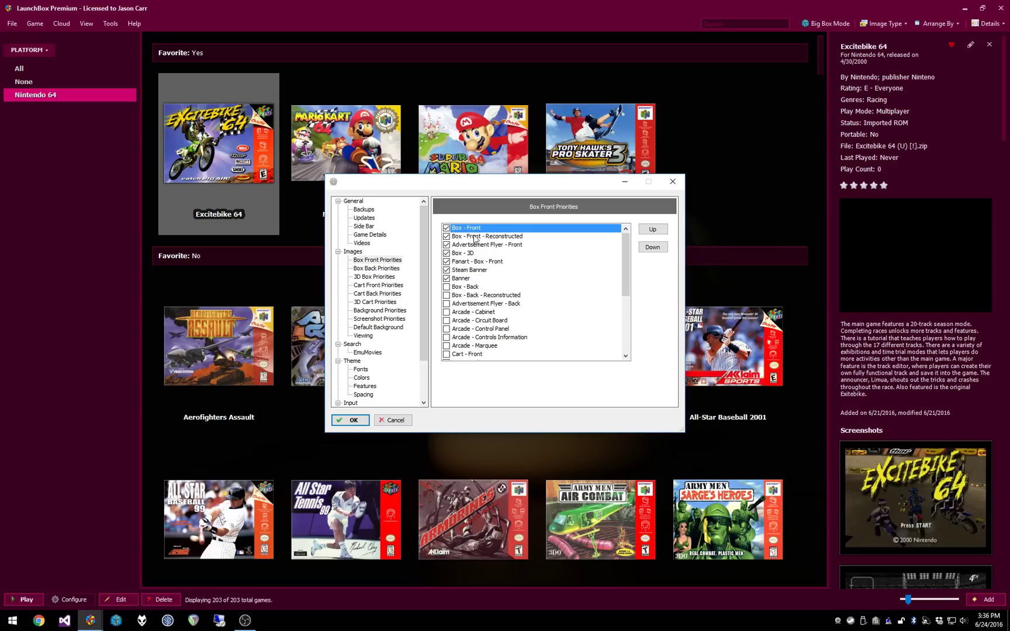
{"action": "left_click", "coordinate": [474, 238]}
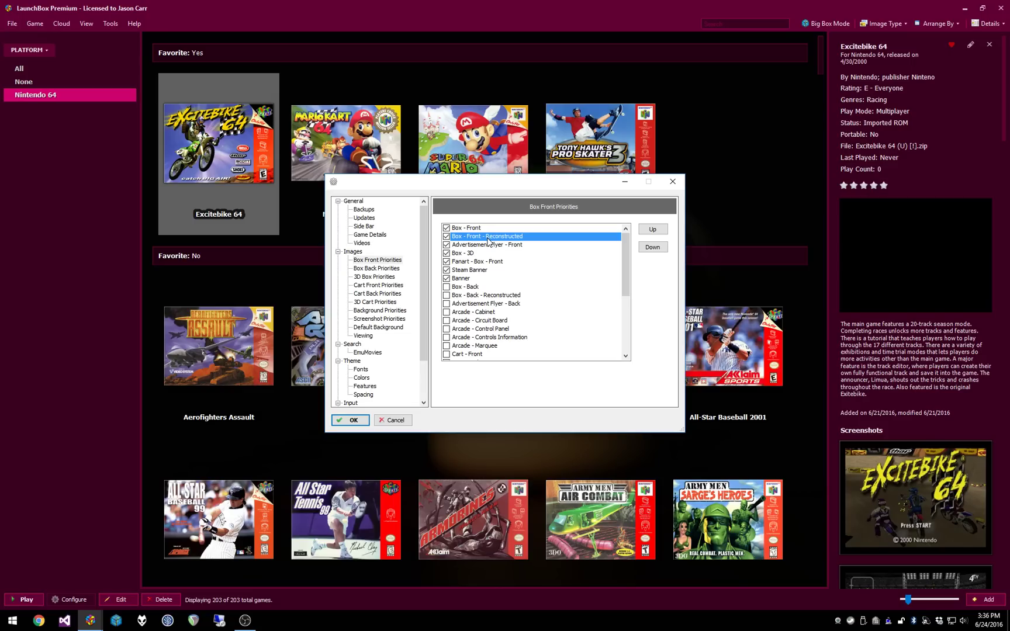
{"action": "left_click", "coordinate": [493, 245]}
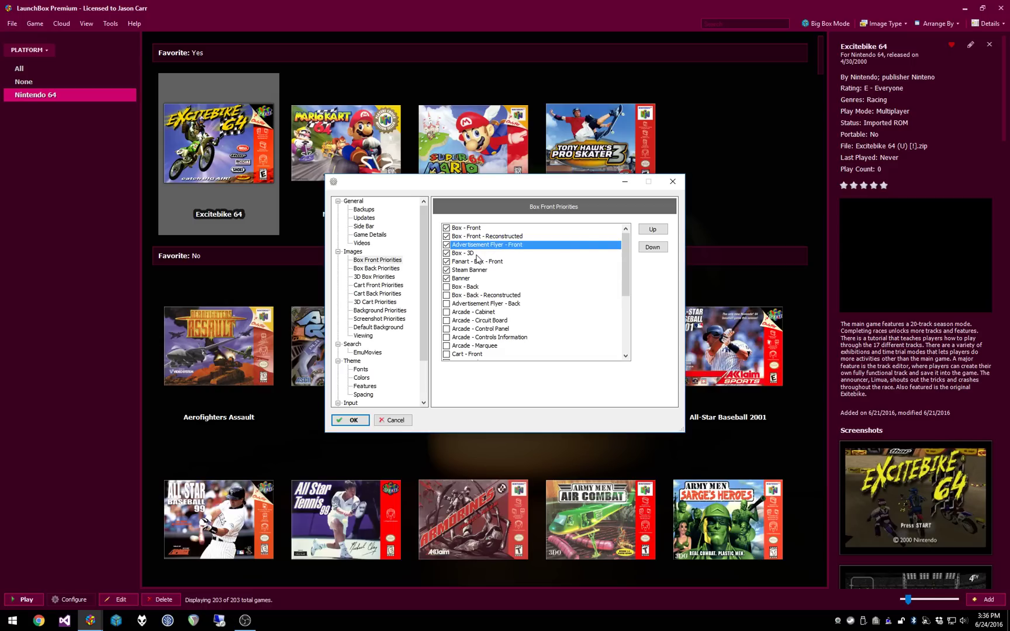
{"action": "left_click", "coordinate": [477, 255]}
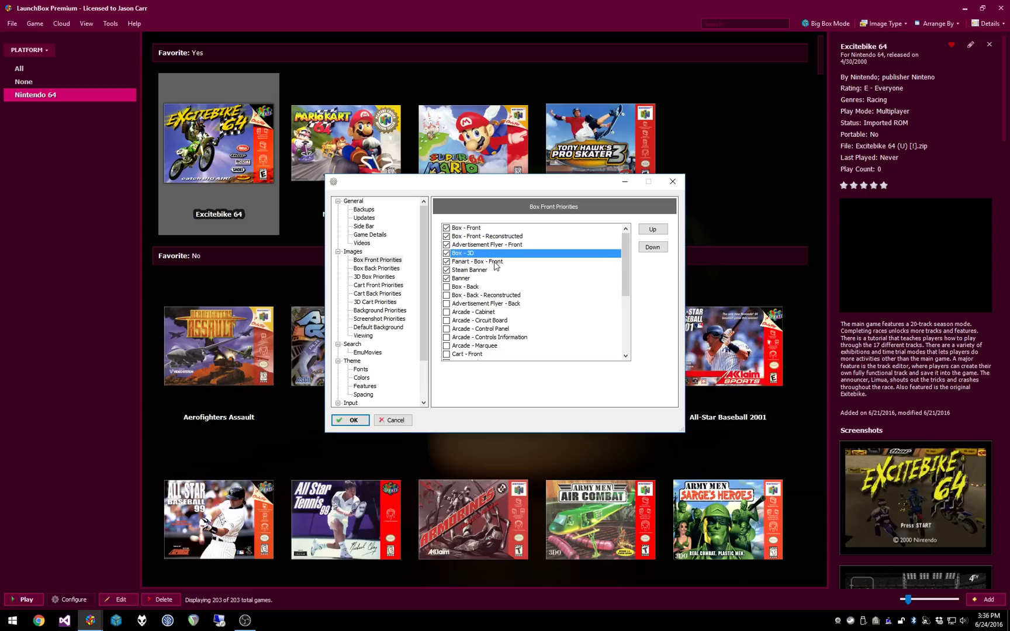
{"action": "left_click", "coordinate": [495, 265]}
{"action": "left_click", "coordinate": [484, 272]}
{"action": "left_click", "coordinate": [473, 280]}
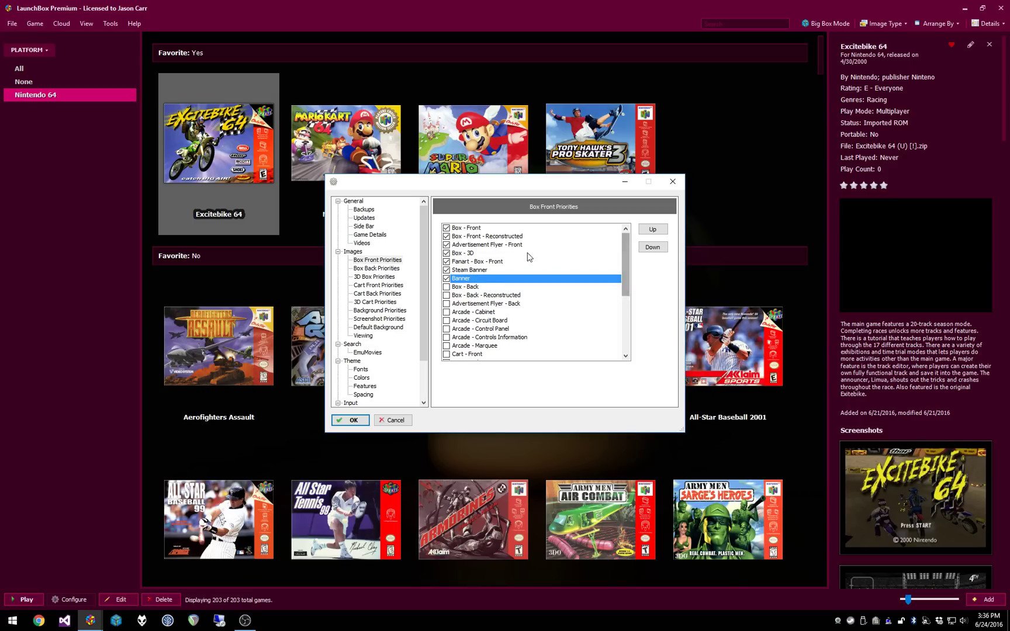
Step: Move Banner up two places and back down, then cancel the options unchanged
{"action": "left_click", "coordinate": [659, 234]}
{"action": "left_click", "coordinate": [658, 234]}
{"action": "left_click", "coordinate": [653, 250]}
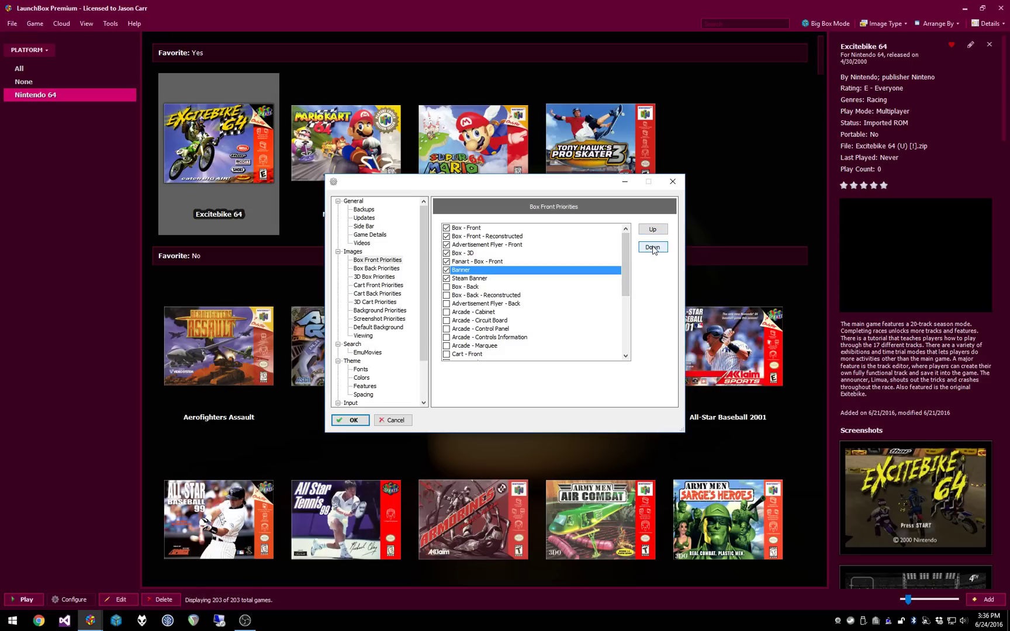
{"action": "left_click", "coordinate": [653, 250]}
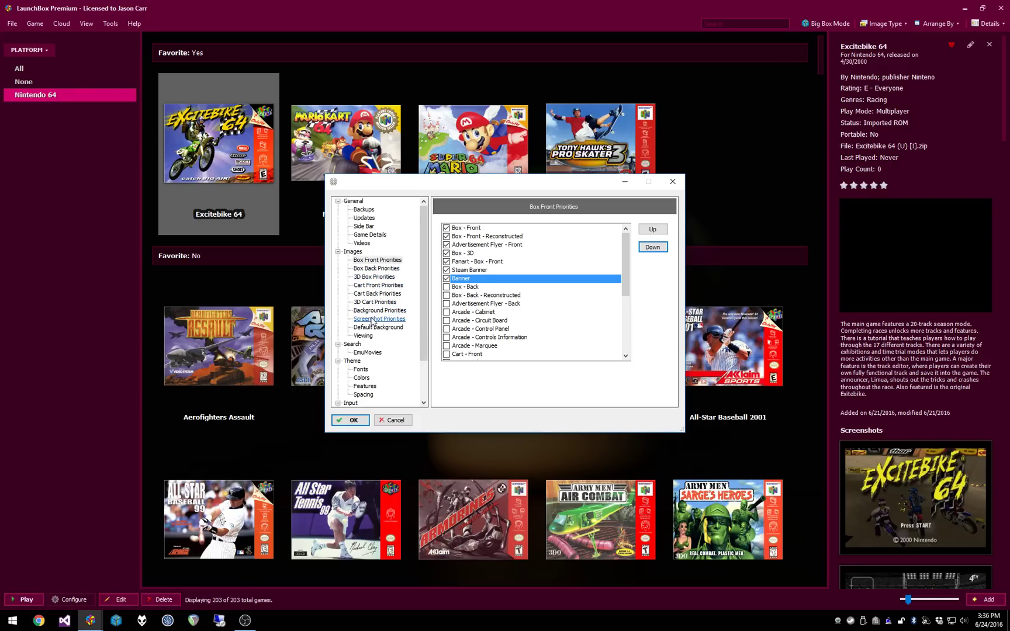
{"action": "left_click", "coordinate": [391, 420]}
{"action": "left_click", "coordinate": [884, 24]}
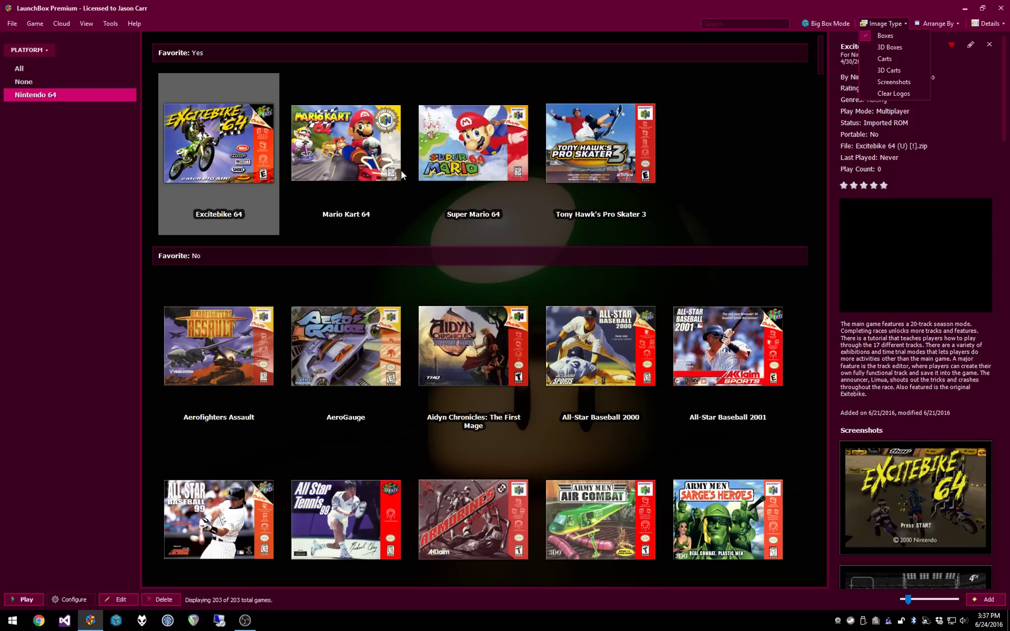
Step: Scroll through the 203-game Nintendo 64 grid of front box covers
{"action": "scroll", "coordinate": [433, 137], "scroll_direction": "down", "scroll_amount": 5}
{"action": "scroll", "coordinate": [433, 129], "scroll_direction": "down", "scroll_amount": 20}
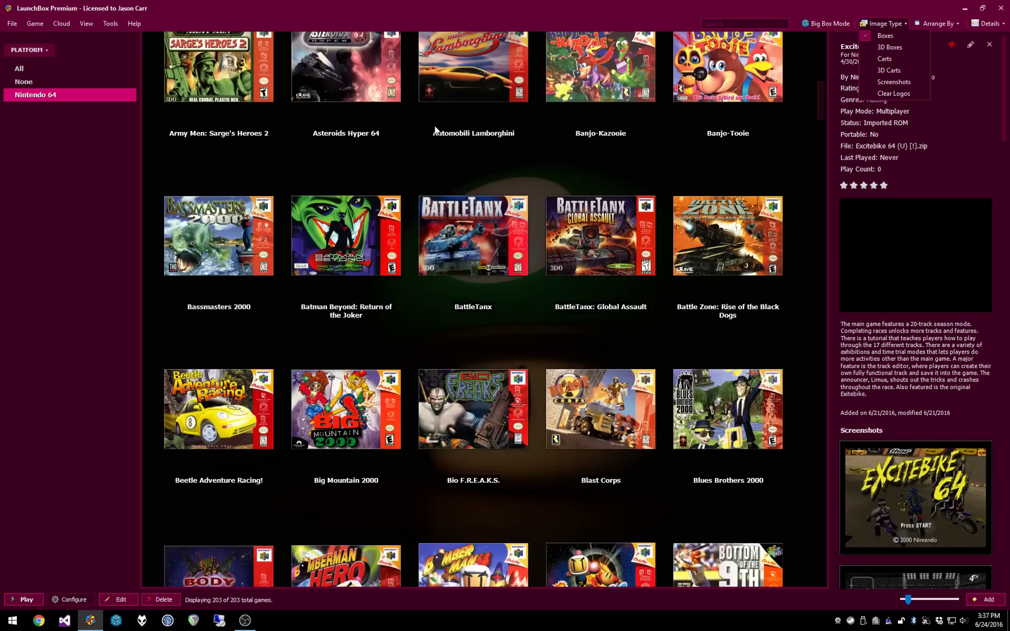
{"action": "scroll", "coordinate": [429, 158], "scroll_direction": "down", "scroll_amount": 11}
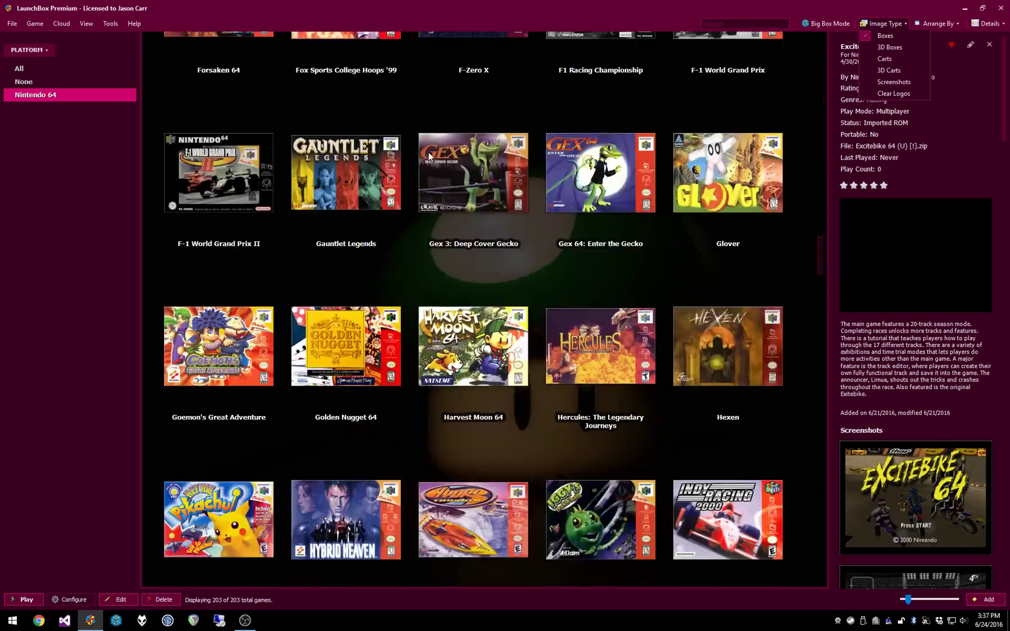
{"action": "scroll", "coordinate": [456, 228], "scroll_direction": "up", "scroll_amount": 20}
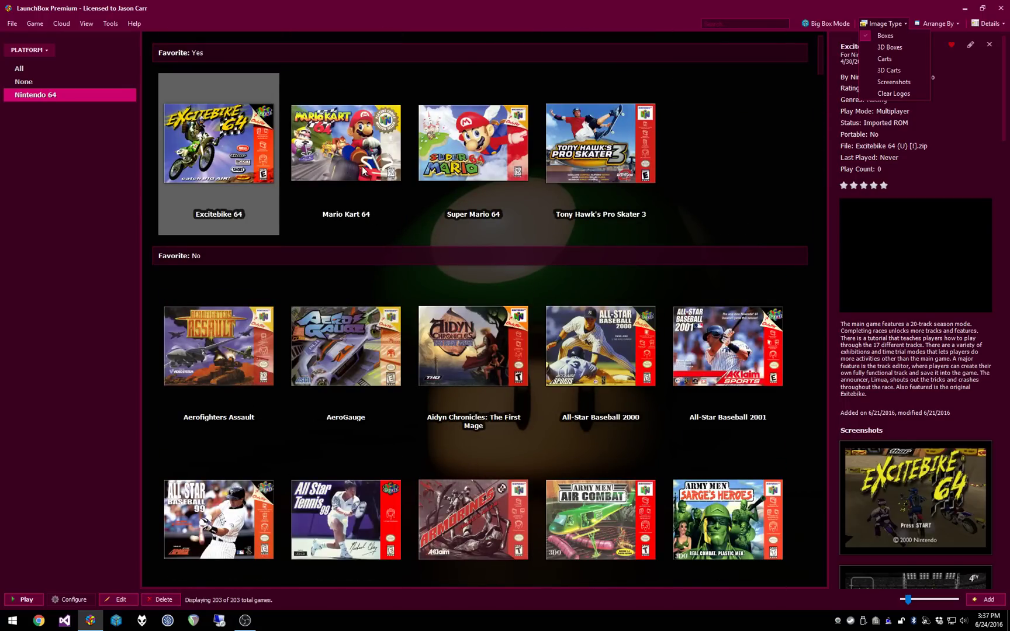
Step: Select Aidyn Chronicles to show its details and background
{"action": "left_click", "coordinate": [464, 357]}
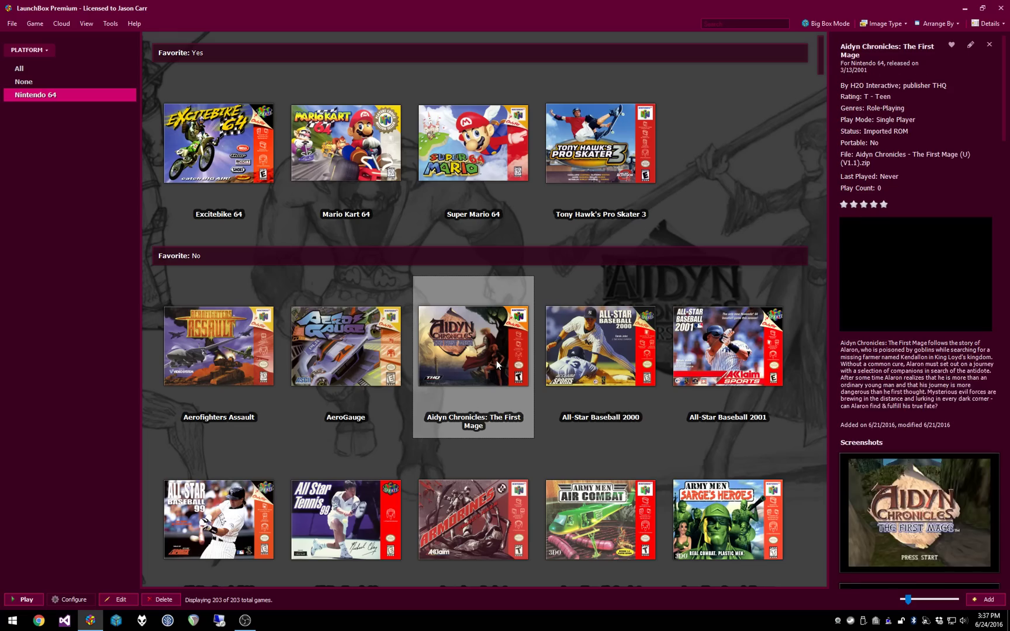
{"action": "scroll", "coordinate": [496, 350], "scroll_direction": "down", "scroll_amount": 5}
{"action": "scroll", "coordinate": [497, 318], "scroll_direction": "down", "scroll_amount": 4}
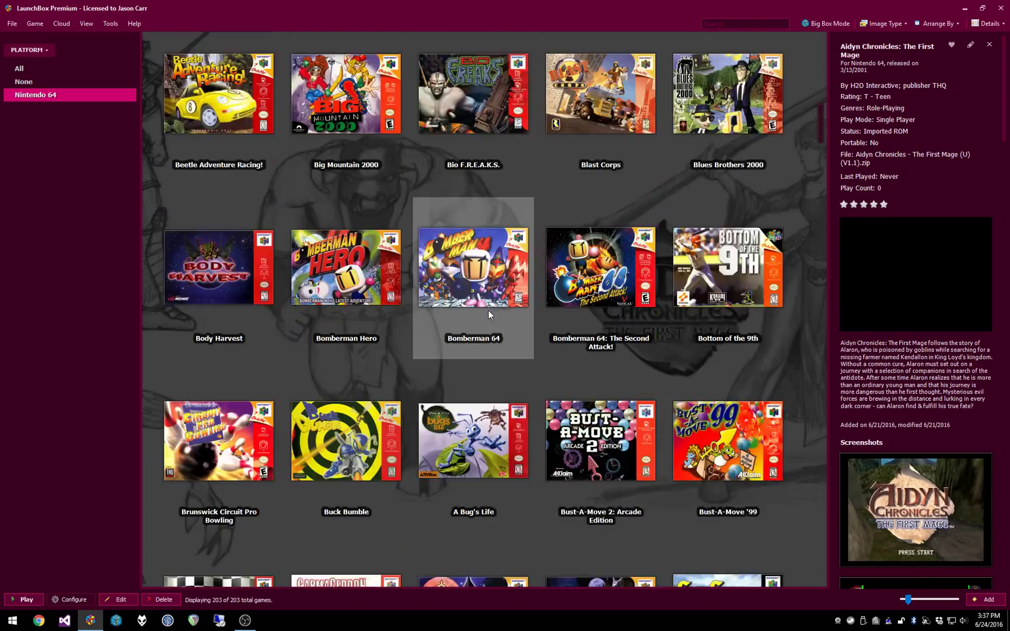
{"action": "scroll", "coordinate": [489, 310], "scroll_direction": "up", "scroll_amount": 10}
{"action": "scroll", "coordinate": [482, 338], "scroll_direction": "down", "scroll_amount": 2}
{"action": "scroll", "coordinate": [482, 338], "scroll_direction": "up", "scroll_amount": 2}
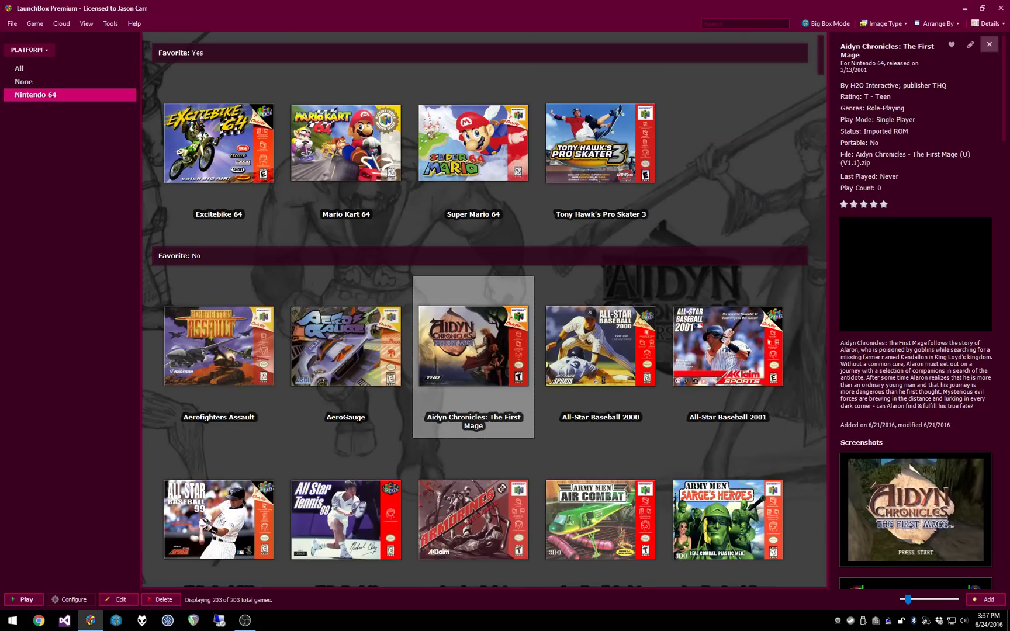
Step: Show the games as 3D cartridges and select Excitebike 64
{"action": "left_click", "coordinate": [886, 24]}
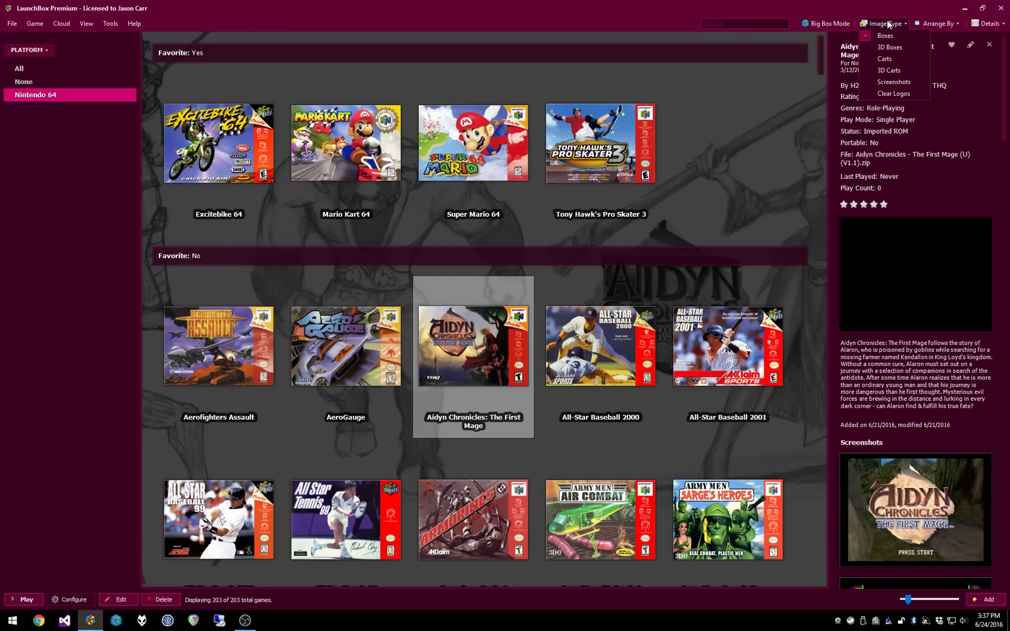
{"action": "left_click", "coordinate": [891, 70]}
{"action": "scroll", "coordinate": [619, 214], "scroll_direction": "down", "scroll_amount": 5}
{"action": "scroll", "coordinate": [618, 214], "scroll_direction": "down", "scroll_amount": 6}
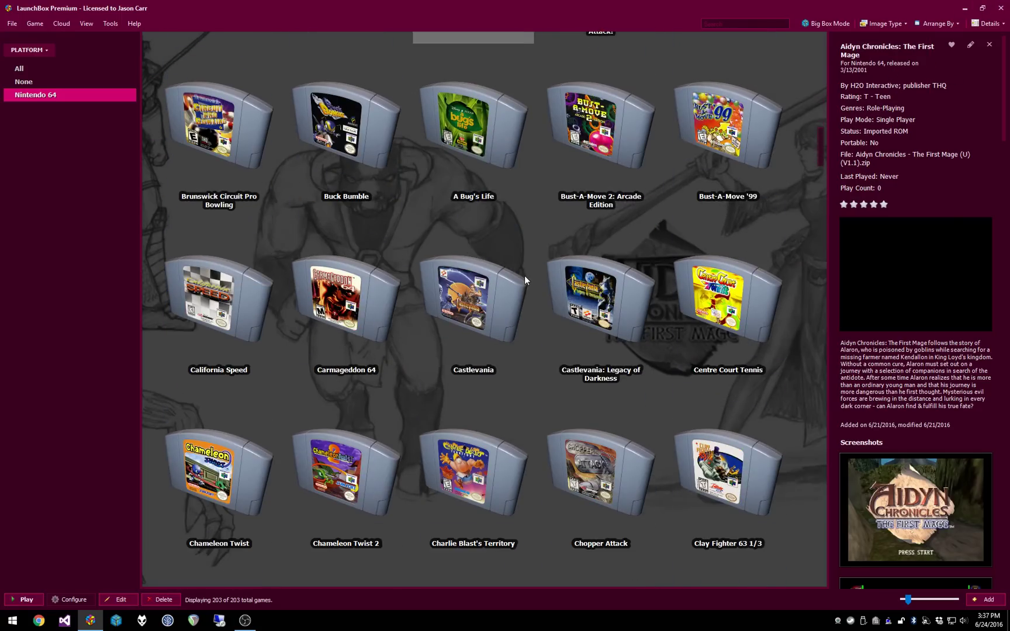
{"action": "scroll", "coordinate": [524, 275], "scroll_direction": "up", "scroll_amount": 10}
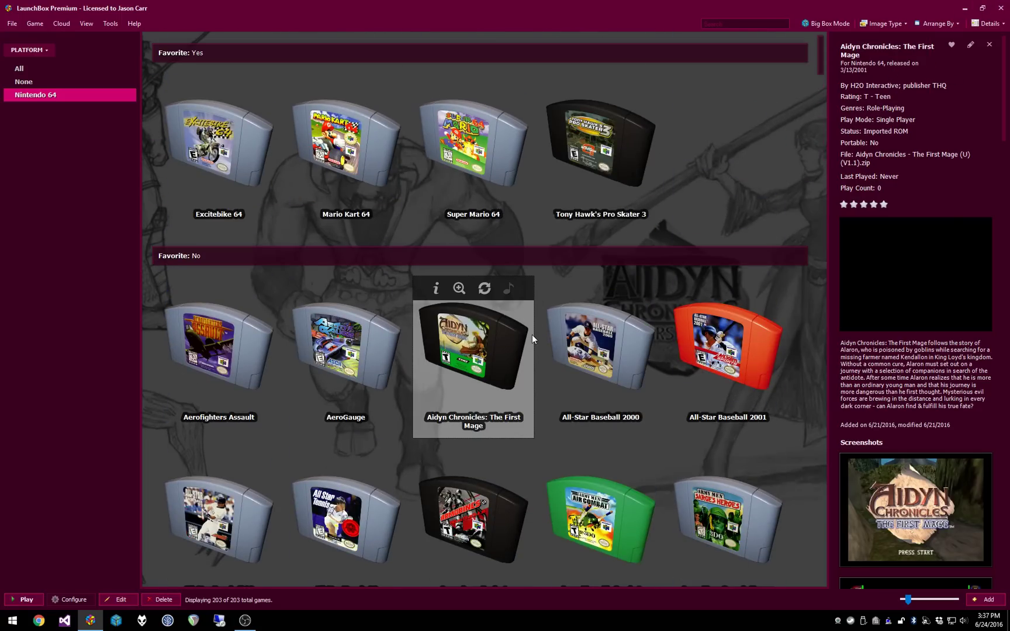
{"action": "left_click", "coordinate": [230, 200]}
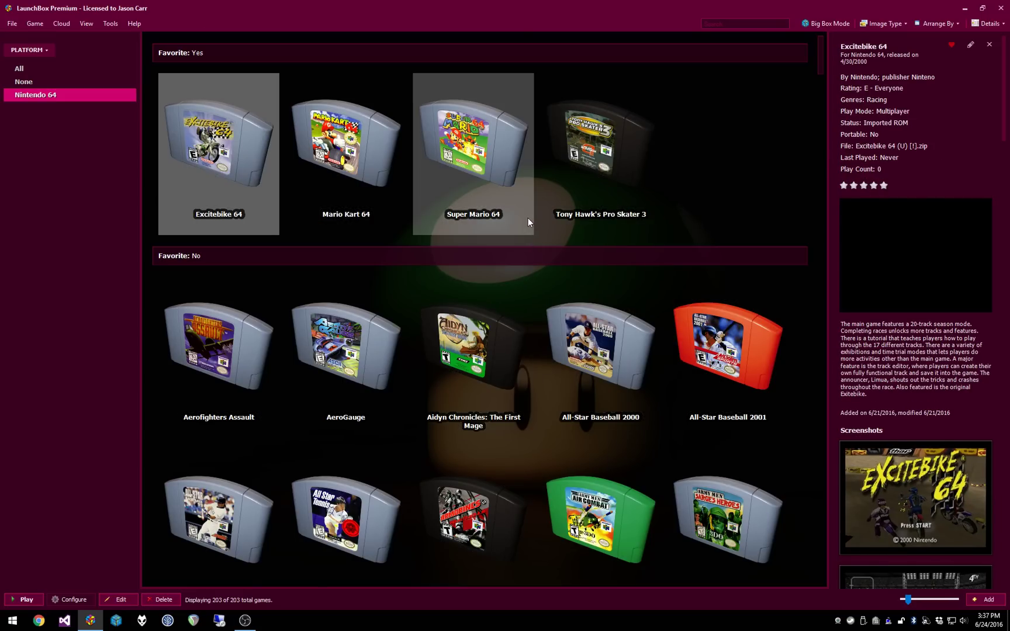
{"action": "scroll", "coordinate": [528, 218], "scroll_direction": "down", "scroll_amount": 1}
{"action": "scroll", "coordinate": [496, 211], "scroll_direction": "up", "scroll_amount": 1}
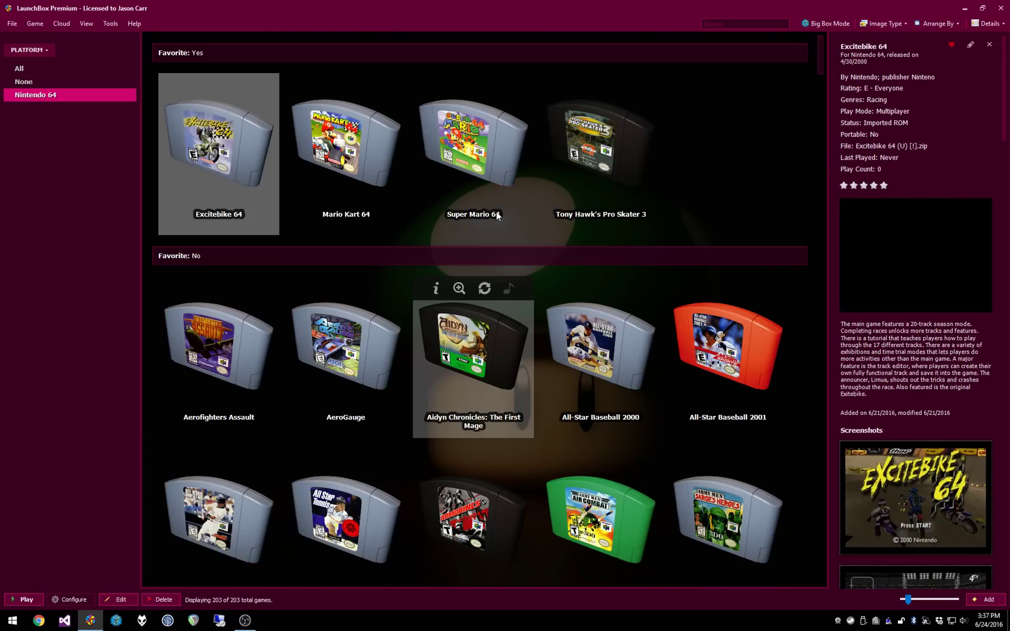
Step: Compare with flat cartridge images
{"action": "left_click", "coordinate": [871, 24]}
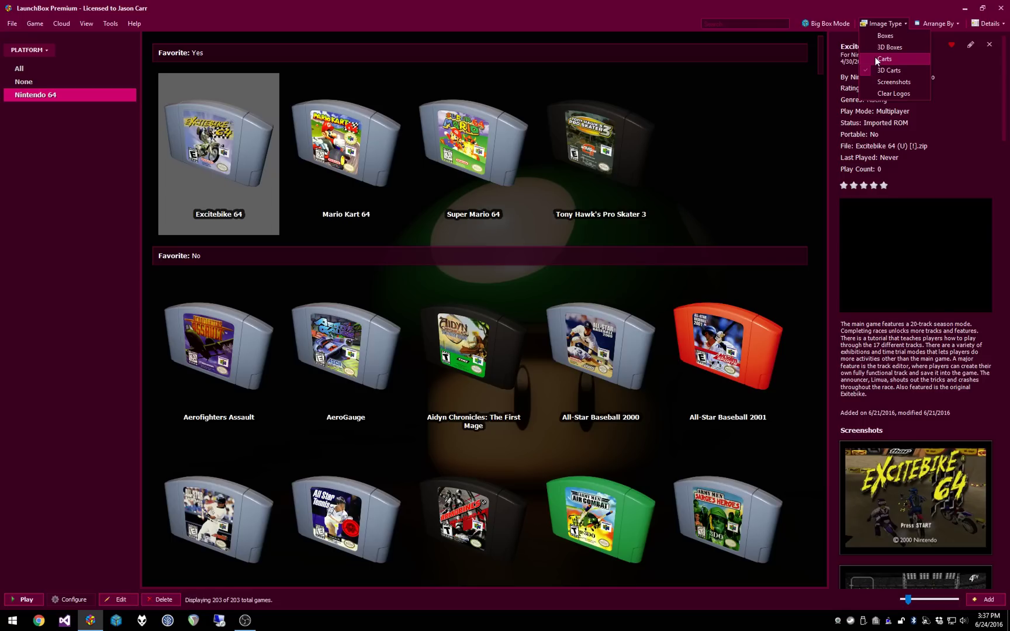
{"action": "left_click", "coordinate": [875, 58]}
{"action": "scroll", "coordinate": [542, 262], "scroll_direction": "down", "scroll_amount": 15}
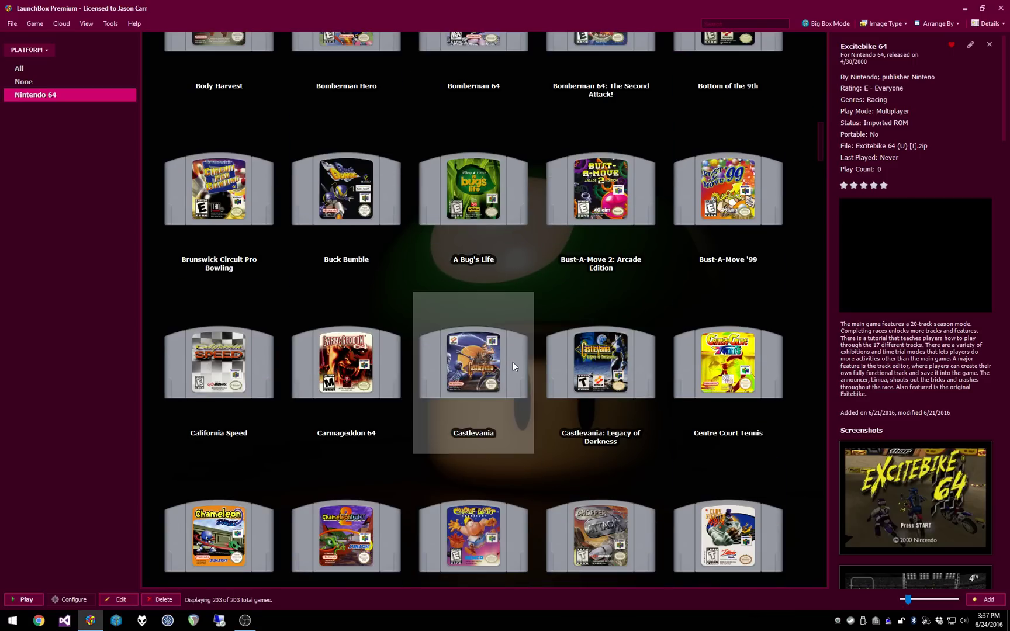
{"action": "scroll", "coordinate": [520, 316], "scroll_direction": "up", "scroll_amount": 15}
Step: Return to angled 3D cartridges and launch Big Box mode
{"action": "left_click", "coordinate": [884, 23]}
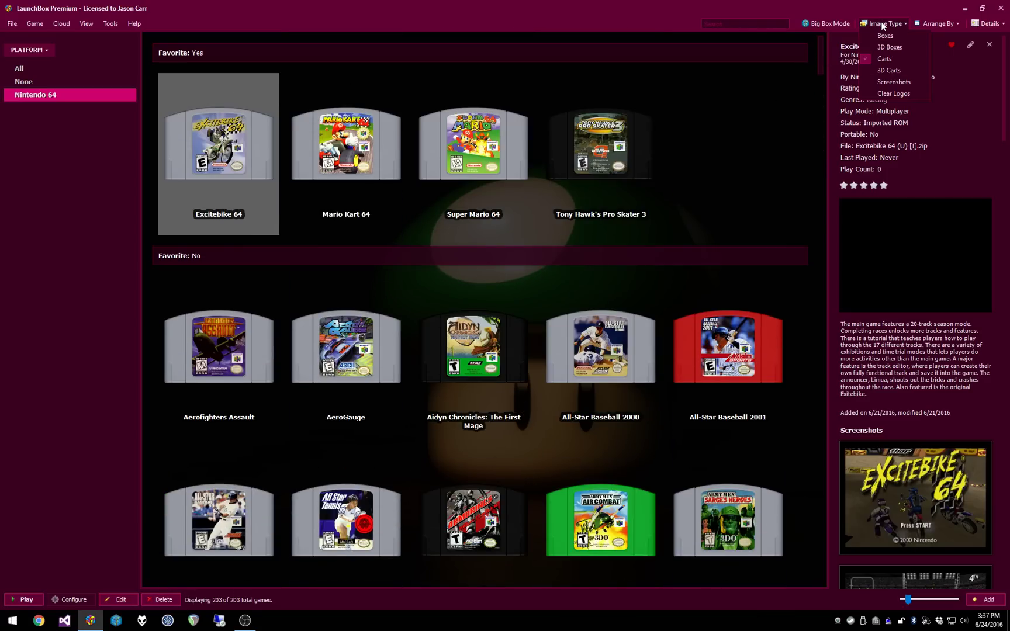
{"action": "left_click", "coordinate": [886, 64]}
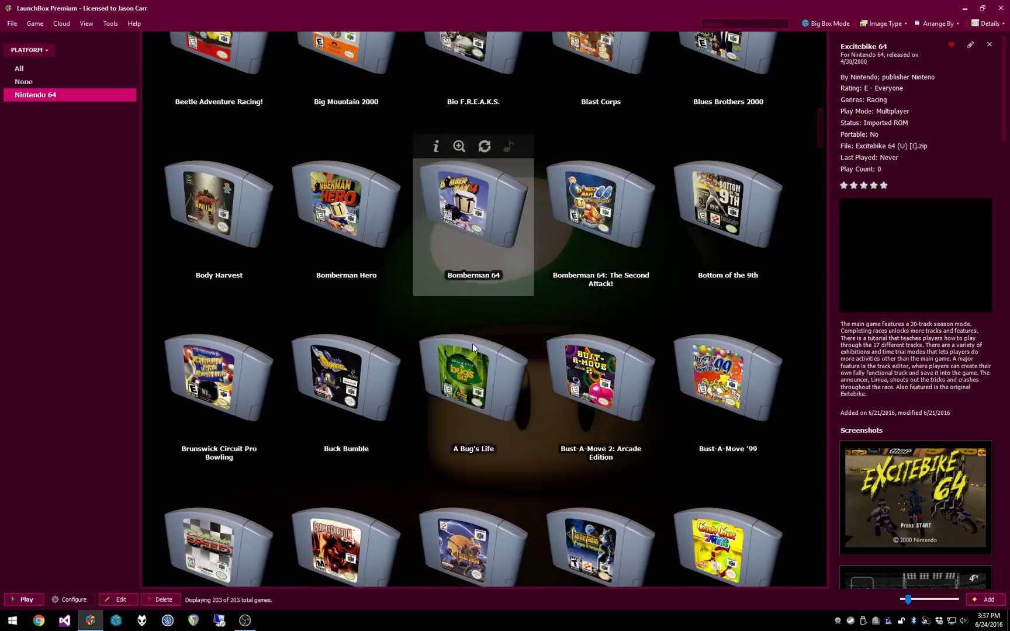
{"action": "scroll", "coordinate": [473, 345], "scroll_direction": "down", "scroll_amount": 5}
{"action": "mouse_move", "coordinate": [488, 338]}
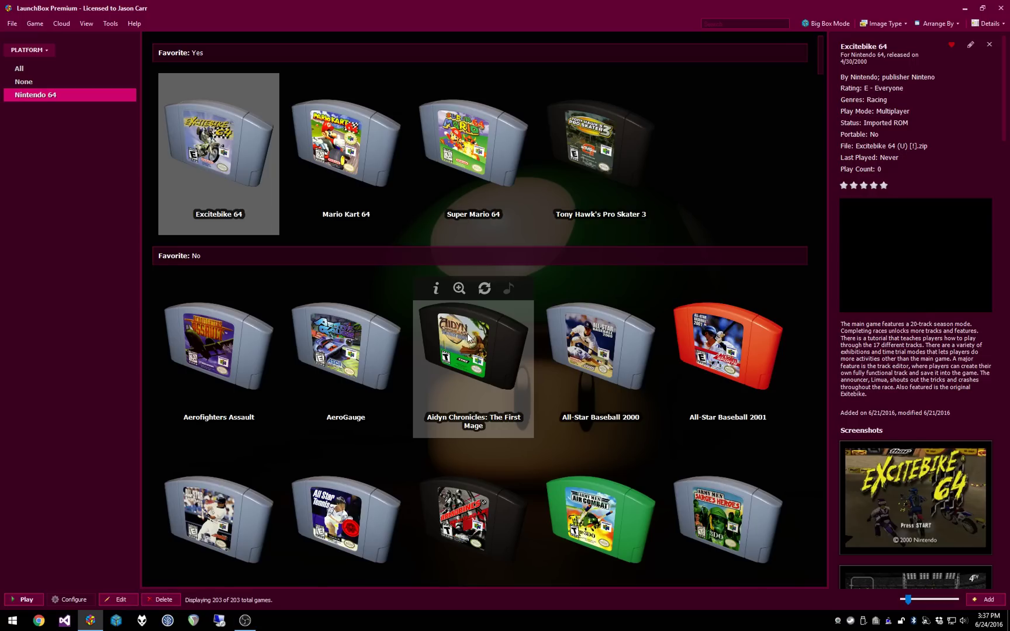
{"action": "left_click", "coordinate": [823, 26]}
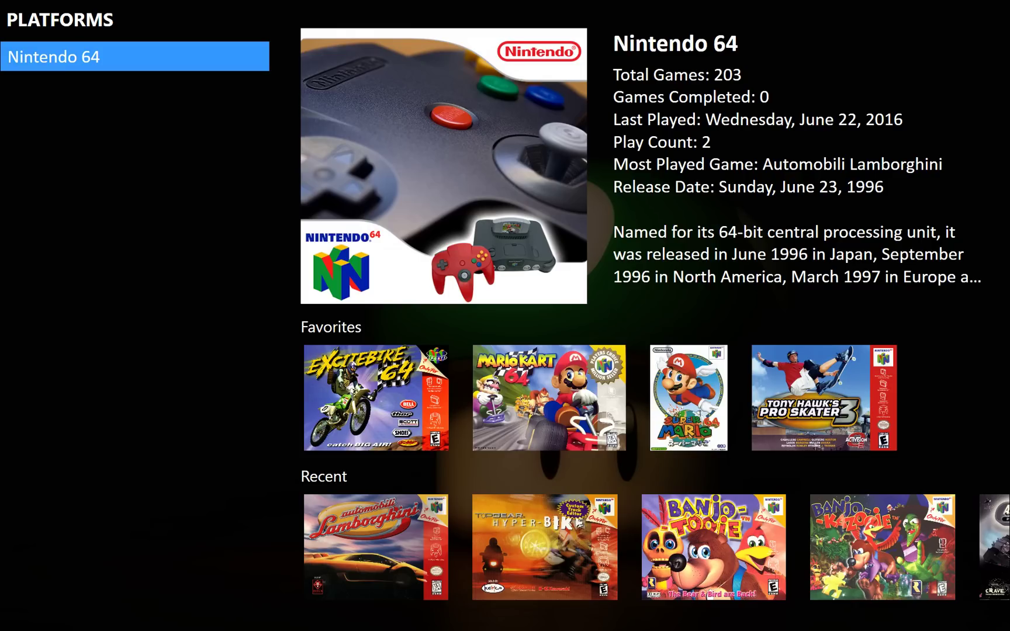
Step: Open Big Box Options and cycle the Game Image Type under Game Images
{"action": "key", "text": "Escape"}
{"action": "key", "text": "Down"}
{"action": "key", "text": "Down"}
{"action": "key", "text": "Down"}
{"action": "key", "text": "Return"}
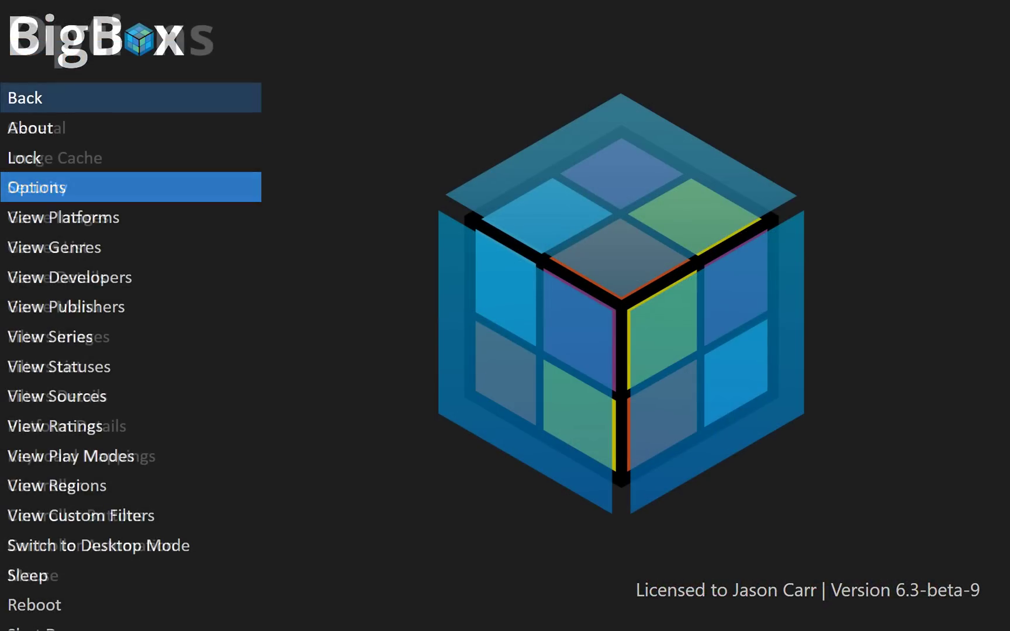
{"action": "key", "text": "Down"}
{"action": "key", "text": "Down"}
{"action": "key", "text": "Down"}
{"action": "key", "text": "Down"}
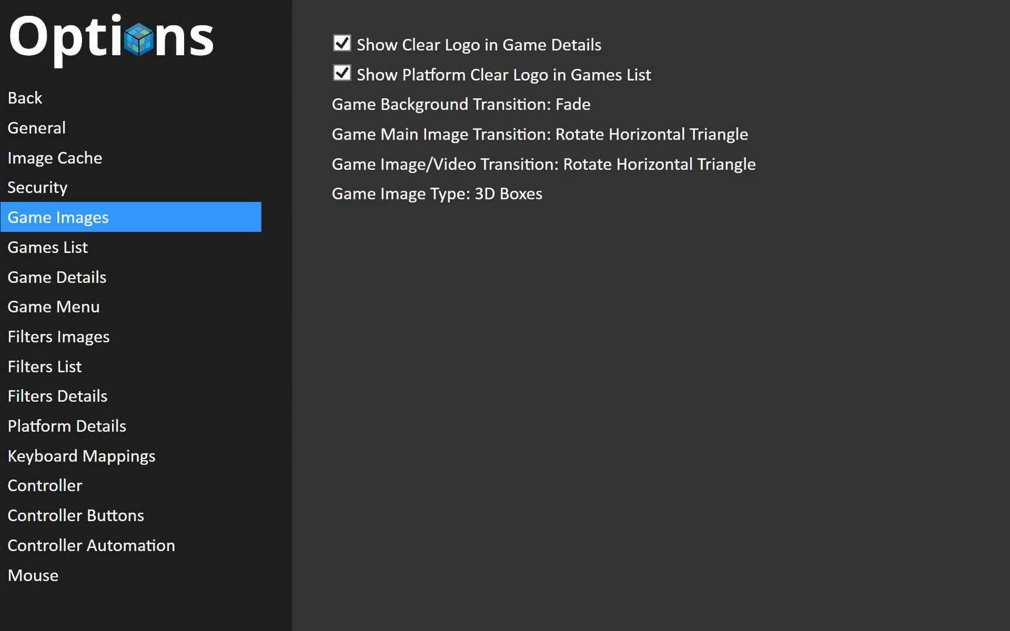
{"action": "key", "text": "Return"}
{"action": "key", "text": "Down"}
{"action": "key", "text": "Down"}
{"action": "key", "text": "Down"}
Step: Review the Switch Image Type keyboard mapping
{"action": "key", "text": "Down"}
{"action": "key", "text": "Down"}
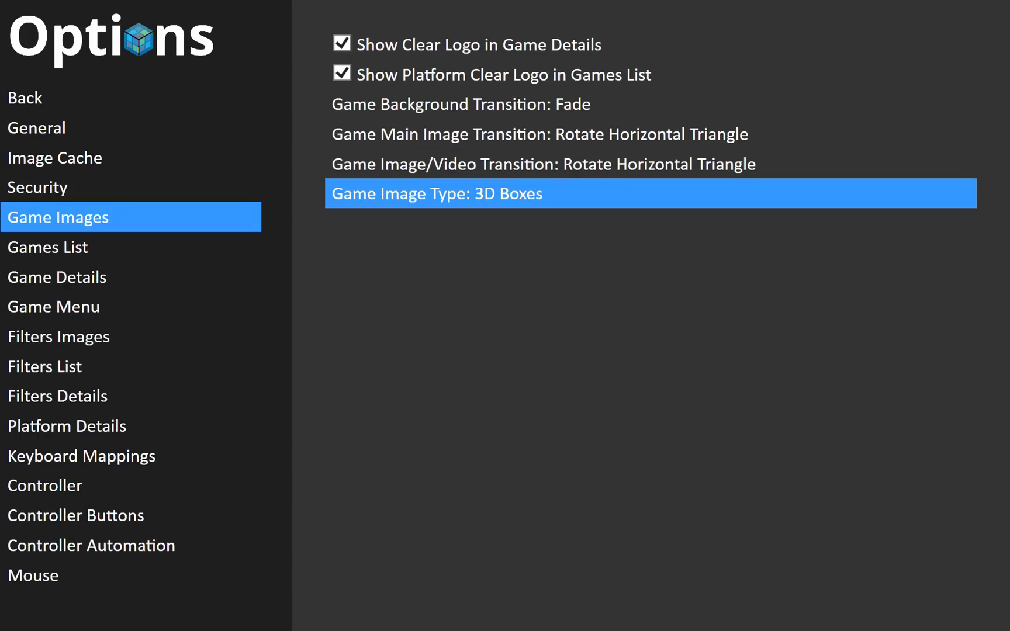
{"action": "key", "text": "Right"}
{"action": "key", "text": "Right"}
{"action": "key", "text": "Right"}
{"action": "key", "text": "Right"}
{"action": "key", "text": "Right"}
{"action": "key", "text": "Escape"}
{"action": "key", "text": "Down"}
{"action": "key", "text": "Down"}
{"action": "key", "text": "Down"}
{"action": "key", "text": "Down"}
{"action": "key", "text": "Down"}
{"action": "key", "text": "Down"}
{"action": "key", "text": "Down"}
{"action": "key", "text": "Down"}
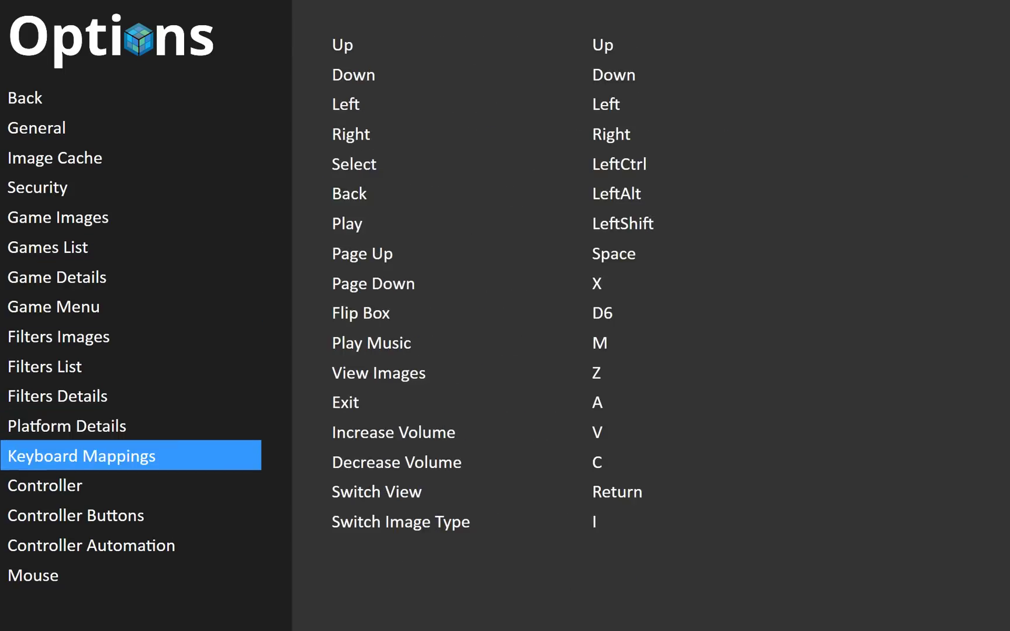
{"action": "key", "text": "Right"}
{"action": "key", "text": "Down"}
{"action": "key", "text": "Down"}
{"action": "key", "text": "Down"}
{"action": "key", "text": "Down"}
{"action": "key", "text": "Down"}
{"action": "key", "text": "Down"}
{"action": "key", "text": "Down"}
{"action": "key", "text": "Down"}
{"action": "key", "text": "Down"}
{"action": "key", "text": "Down"}
{"action": "key", "text": "Down"}
{"action": "key", "text": "Down"}
{"action": "key", "text": "Down"}
{"action": "key", "text": "Down"}
{"action": "key", "text": "Down"}
{"action": "key", "text": "Down"}
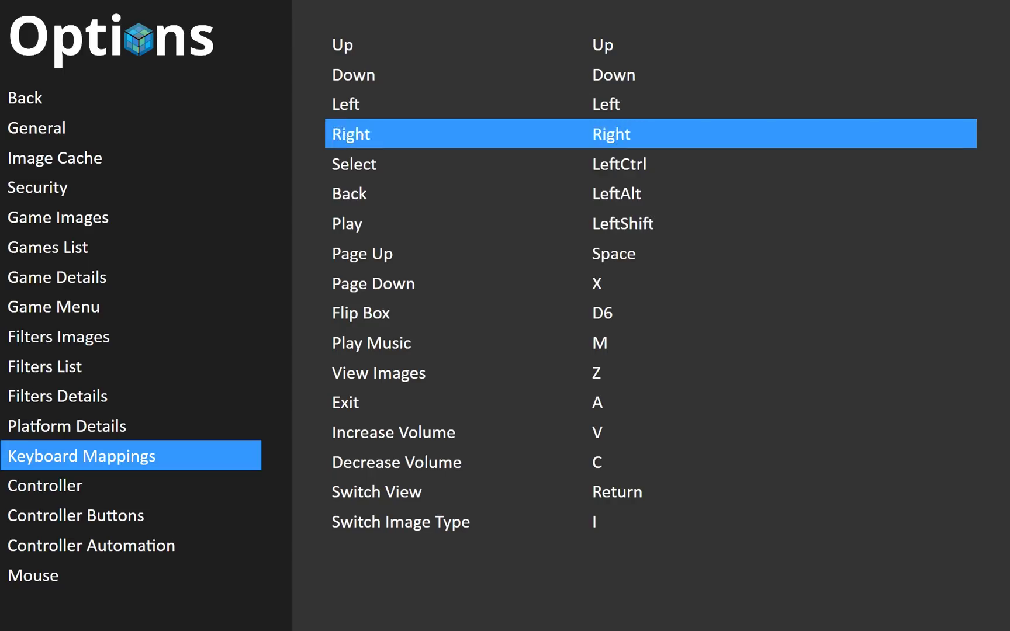
{"action": "key", "text": "Escape"}
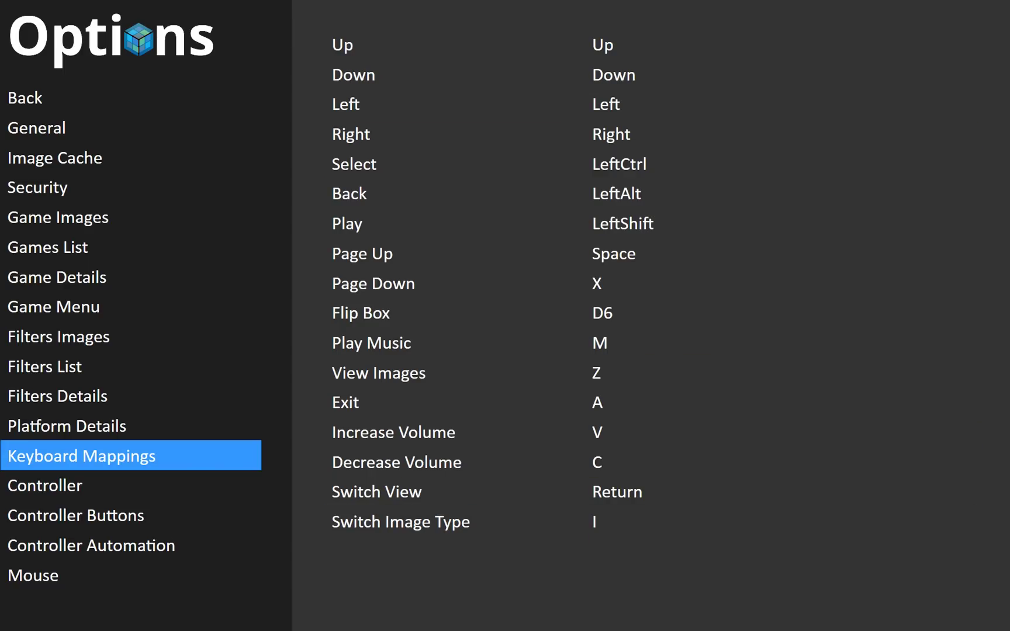
Step: Check the Switch Image Type controller button, then close Options to the platform page
{"action": "key", "text": "Down"}
{"action": "key", "text": "Down"}
{"action": "key", "text": "Right"}
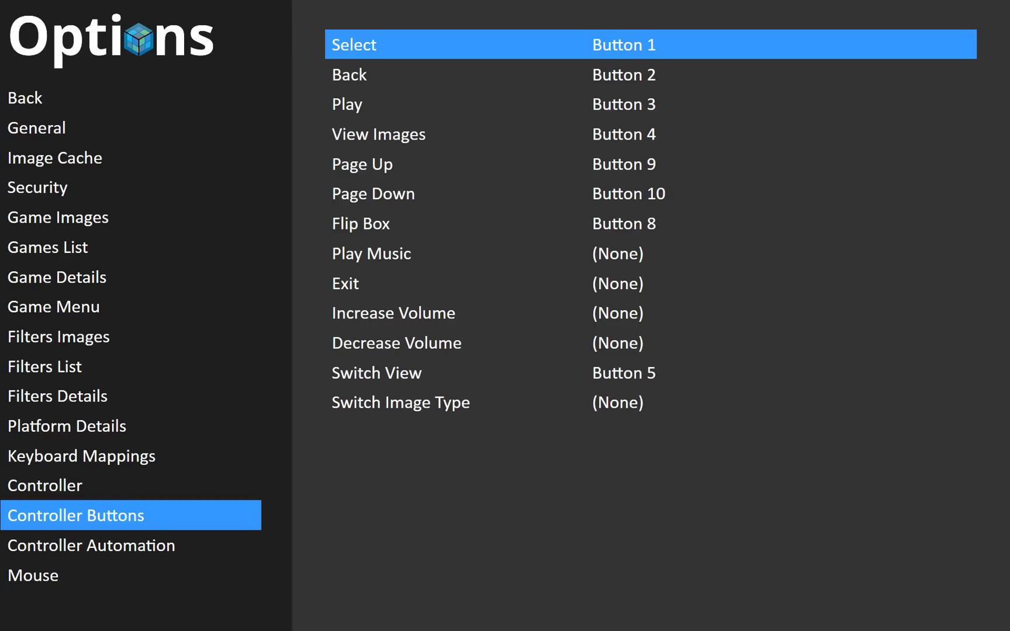
{"action": "key", "text": "Up"}
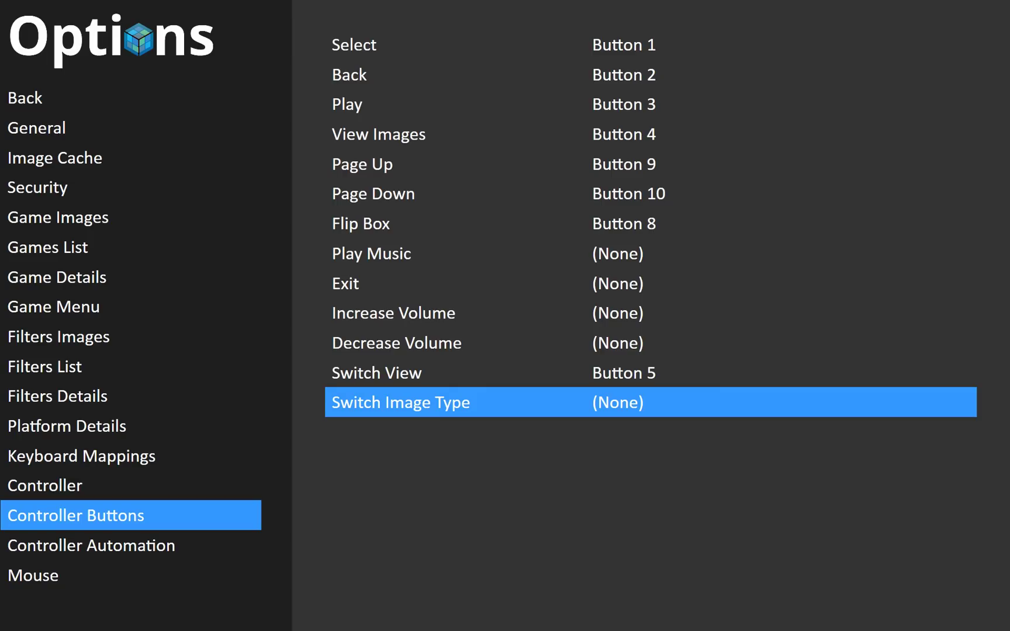
{"action": "key", "text": "Left"}
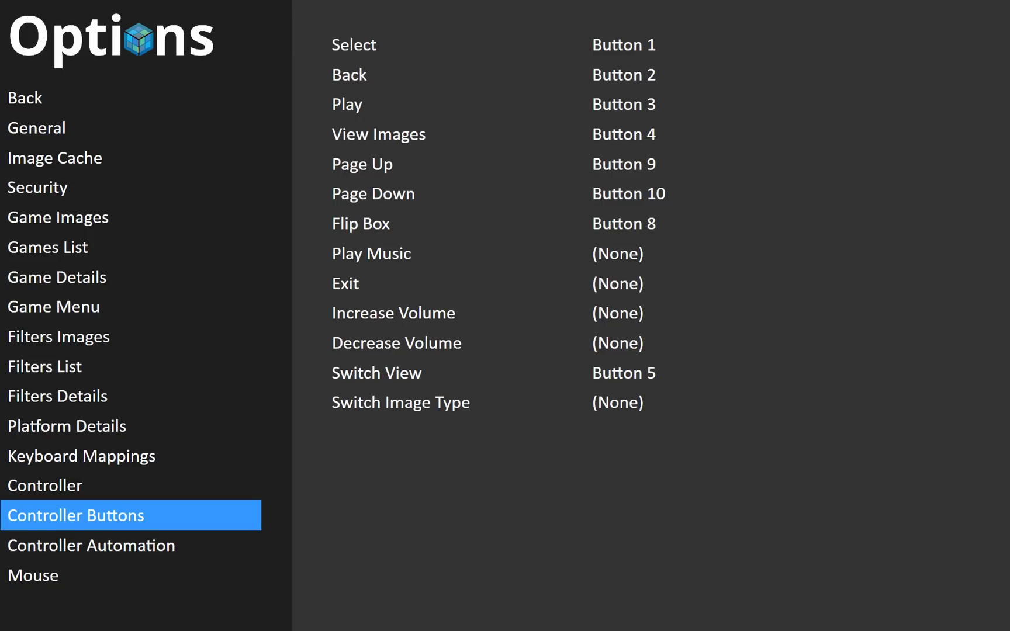
{"action": "key", "text": "Escape"}
{"action": "key", "text": "Escape"}
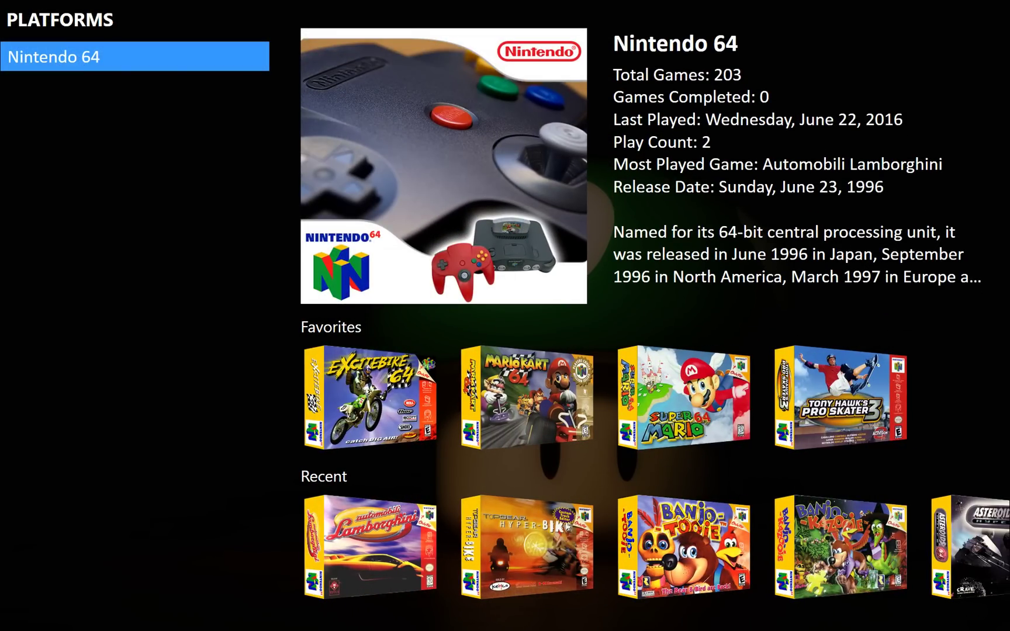
Step: Open the Nintendo 64 games wheel and switch the game images to cartridges
{"action": "key", "text": "Return"}
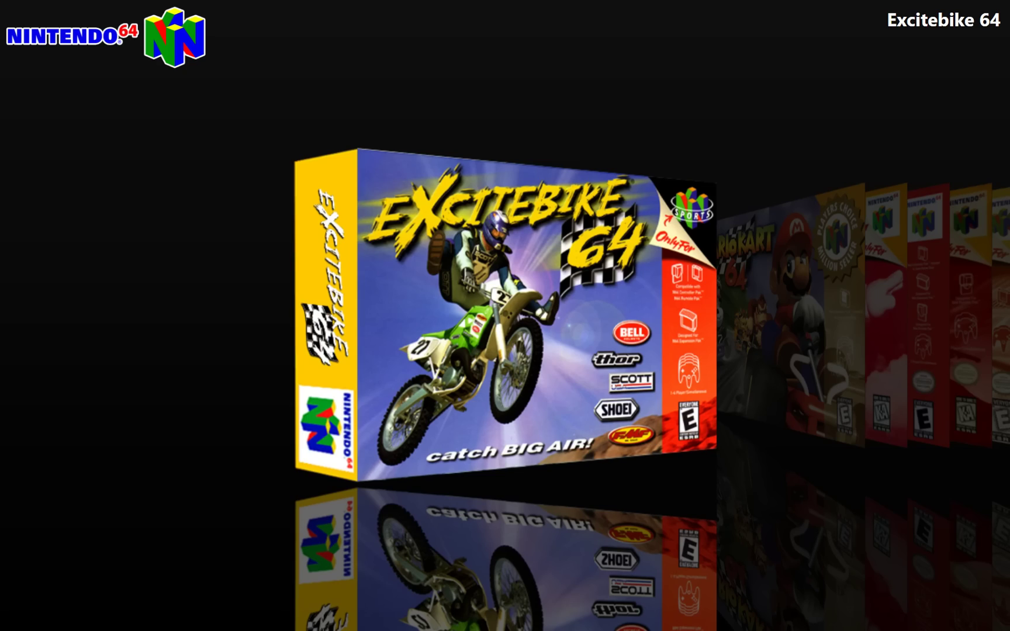
{"action": "key", "text": "Right"}
{"action": "key", "text": "Right"}
{"action": "key", "text": "Right"}
{"action": "key", "text": "Right"}
{"action": "key", "text": "Right"}
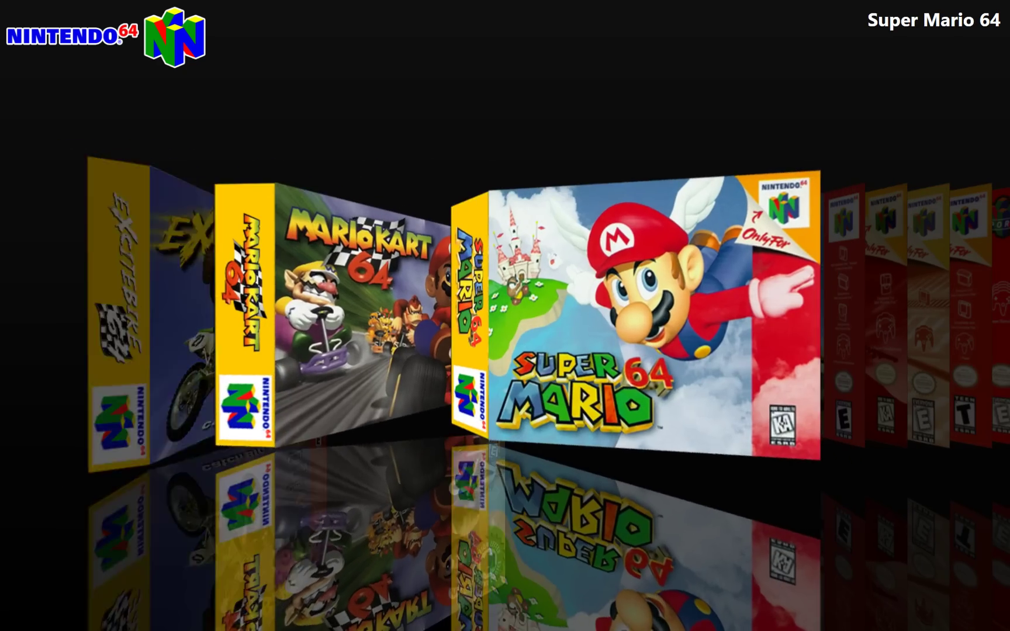
{"action": "key", "text": "Left"}
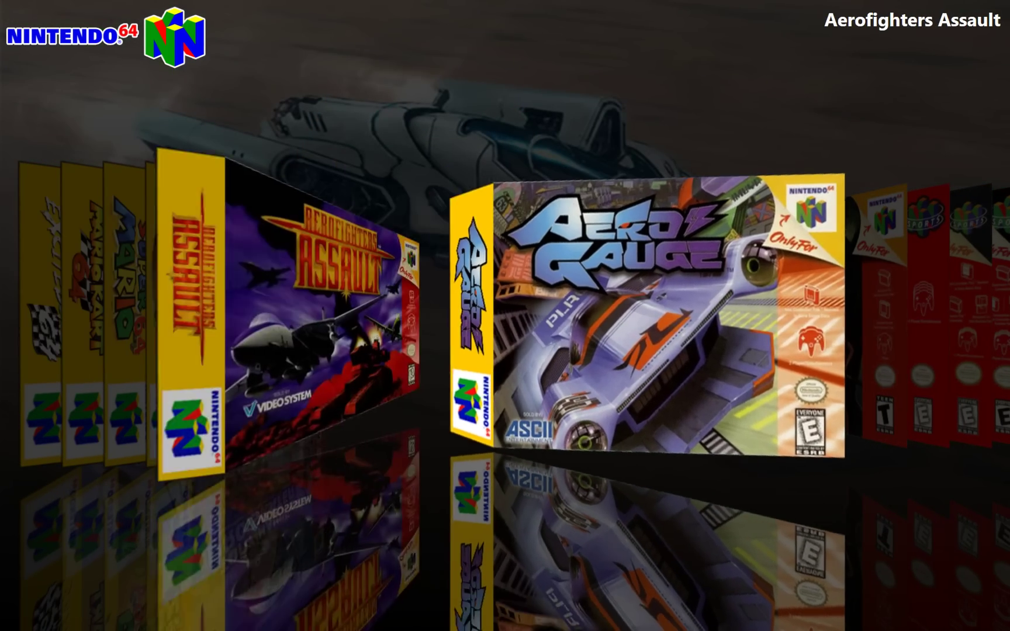
{"action": "key", "text": "Down"}
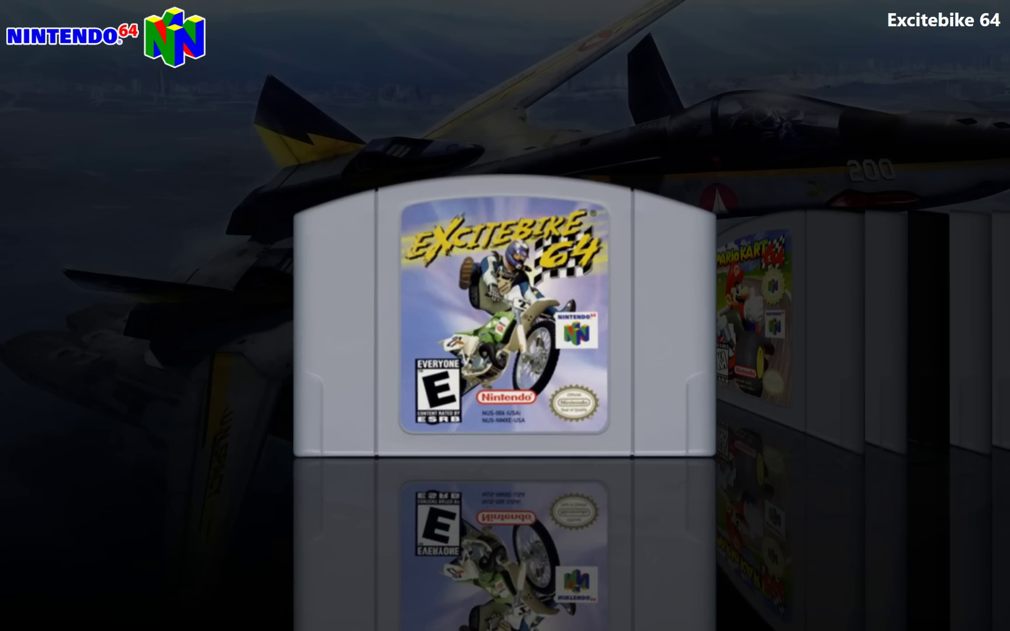
{"action": "key", "text": "Right"}
{"action": "key", "text": "Right"}
{"action": "key", "text": "Right"}
{"action": "key", "text": "Right"}
{"action": "key", "text": "Right"}
{"action": "key", "text": "Right"}
{"action": "key", "text": "Right"}
{"action": "key", "text": "Right"}
{"action": "key", "text": "Right"}
{"action": "key", "text": "Right"}
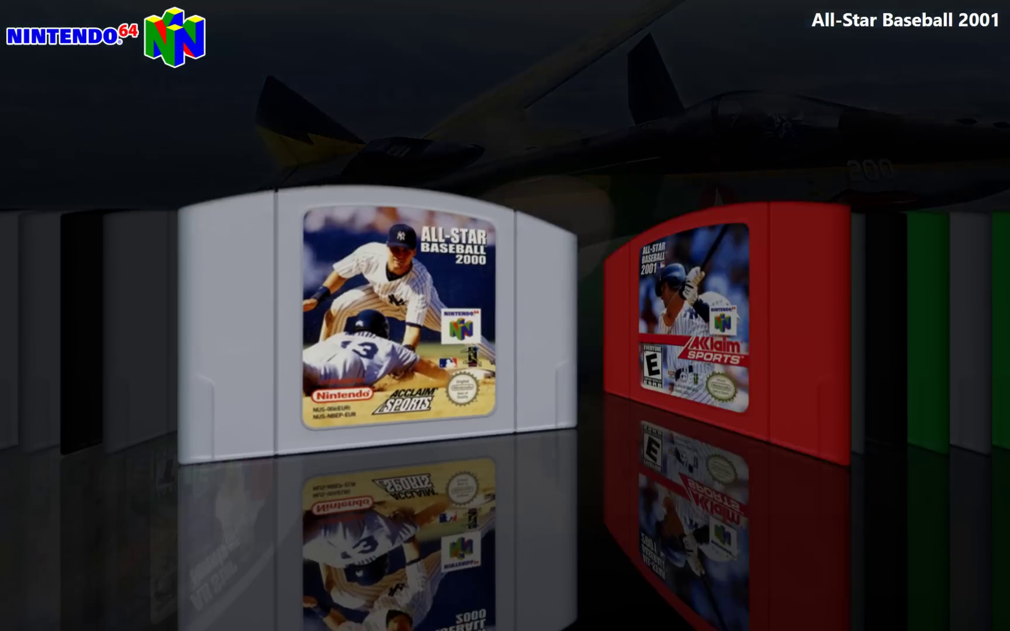
{"action": "key", "text": "Right"}
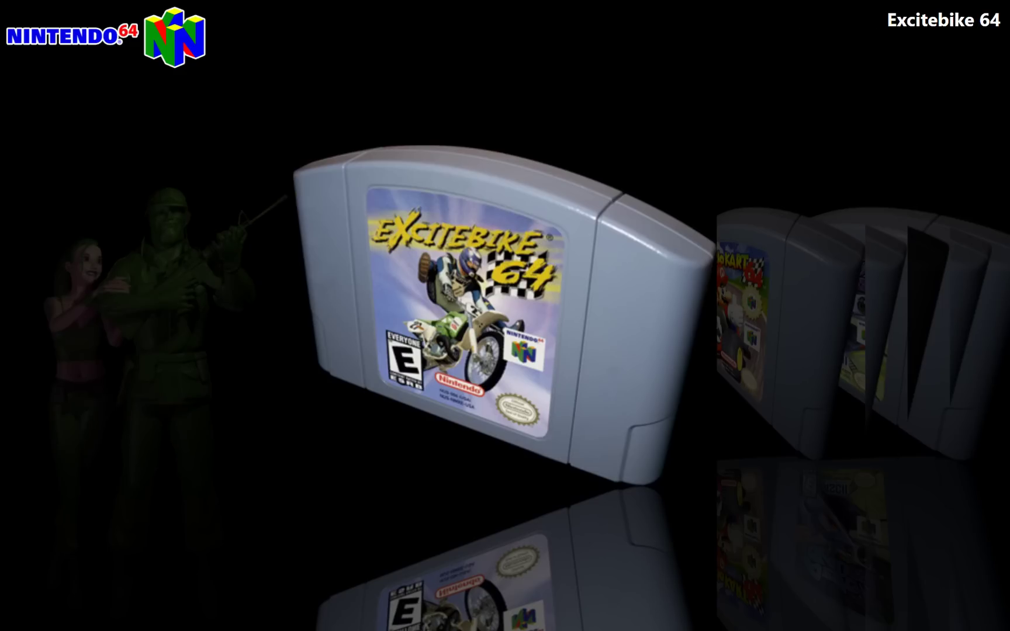
Step: Cycle through title screens and clear logos to box art with game details
{"action": "key", "text": "Down"}
{"action": "key", "text": "Down"}
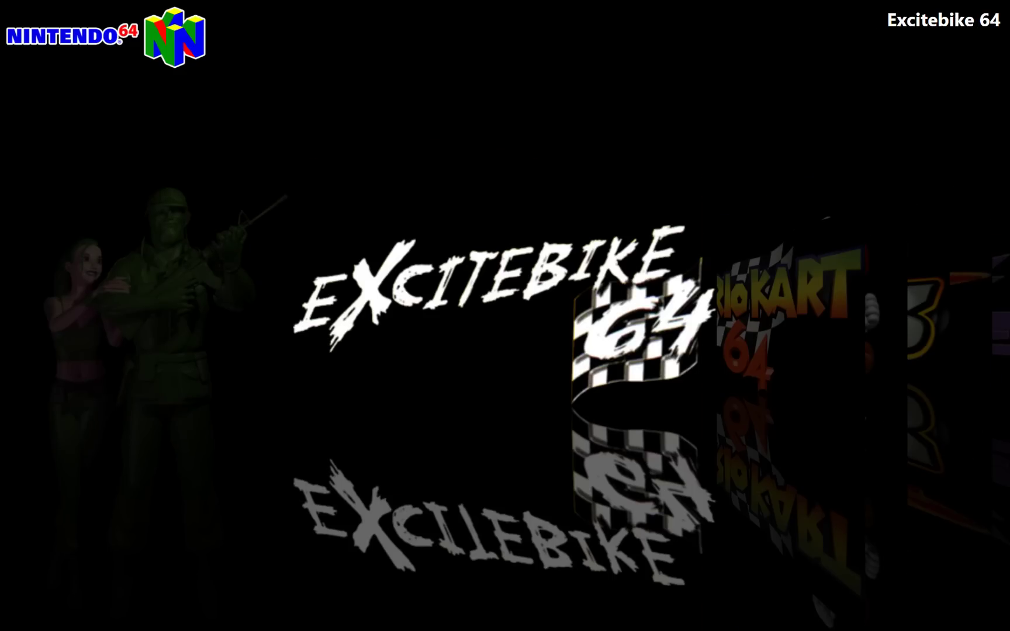
{"action": "key", "text": "Down"}
{"action": "key", "text": "Right"}
{"action": "key", "text": "Right"}
{"action": "key", "text": "Right"}
{"action": "key", "text": "Right"}
{"action": "key", "text": "Right"}
{"action": "key", "text": "Right"}
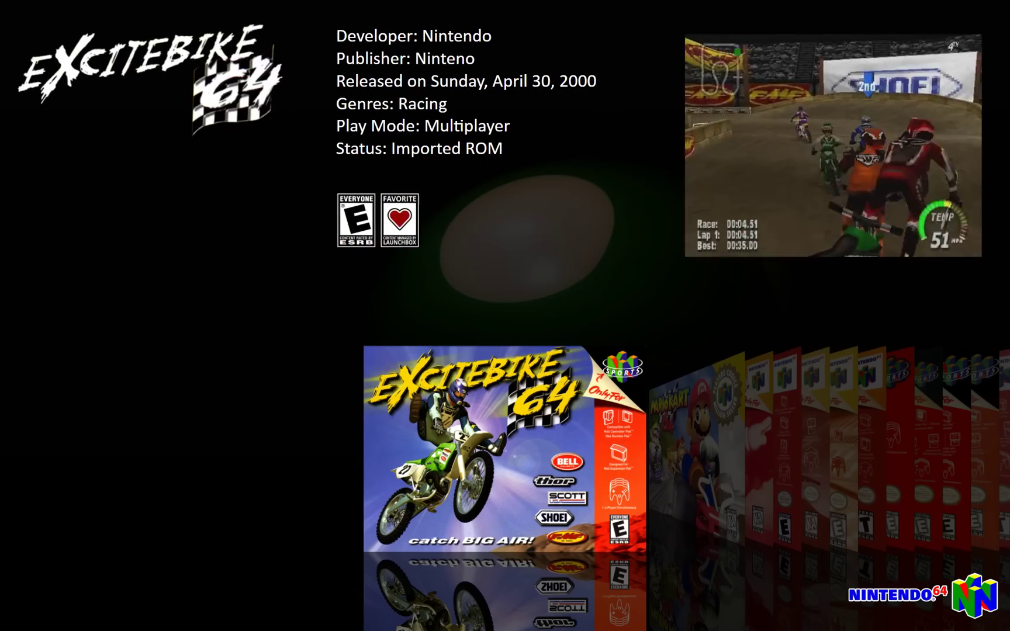
{"action": "key", "text": "Right"}
{"action": "key", "text": "Right"}
{"action": "key", "text": "Right"}
{"action": "key", "text": "Right"}
{"action": "key", "text": "Right"}
{"action": "key", "text": "Right"}
{"action": "key", "text": "Right"}
{"action": "key", "text": "Right"}
{"action": "key", "text": "Right"}
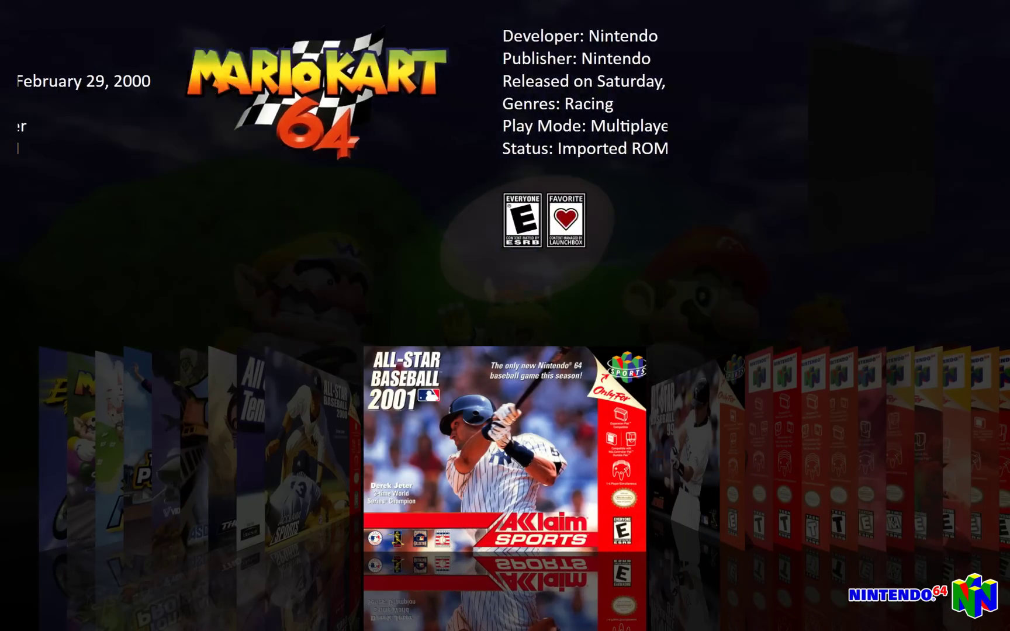
Step: Browse from Excitebike 64 past Aerofighters Assault to BattleTanx Global Assault and back
{"action": "key", "text": "Home"}
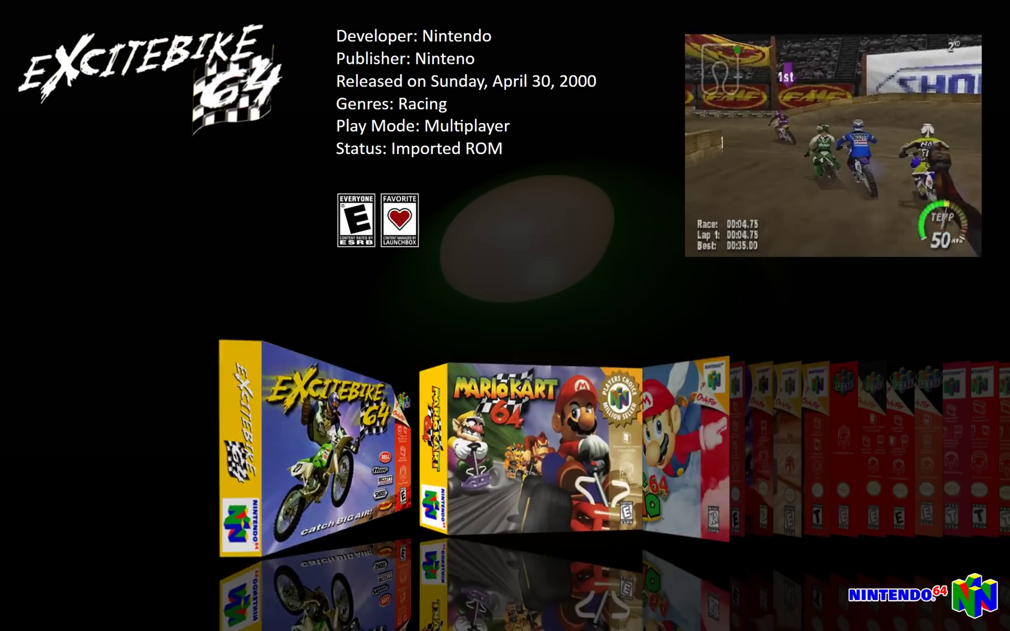
{"action": "key", "text": "Right"}
{"action": "key", "text": "Right"}
{"action": "key", "text": "Right"}
{"action": "key", "text": "Right"}
{"action": "key", "text": "Right"}
{"action": "key", "text": "Right"}
{"action": "key", "text": "Right"}
{"action": "key", "text": "Right"}
{"action": "key", "text": "Right"}
{"action": "key", "text": "Right"}
{"action": "key", "text": "Right"}
{"action": "key", "text": "Right"}
{"action": "key", "text": "Right"}
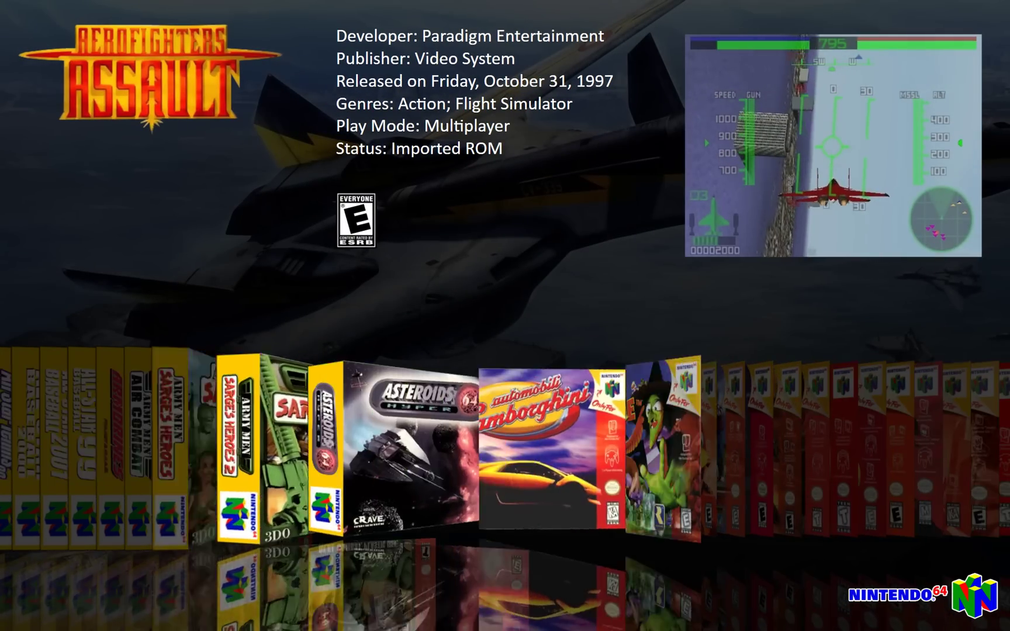
{"action": "key", "text": "Right"}
{"action": "key", "text": "Right"}
{"action": "key", "text": "Right"}
{"action": "key", "text": "Right"}
{"action": "key", "text": "Right"}
{"action": "key", "text": "Right"}
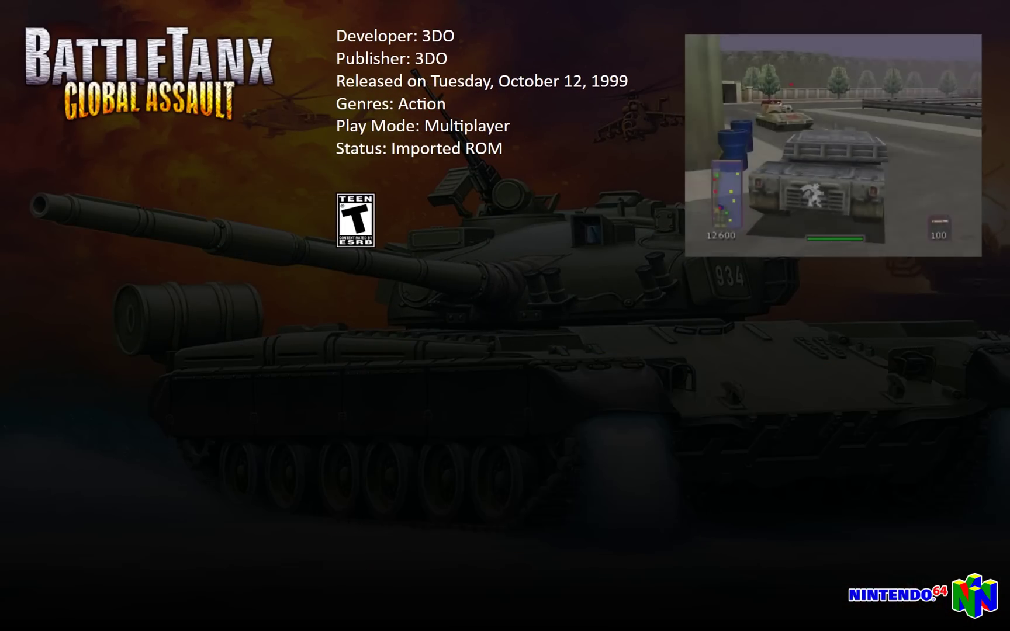
{"action": "key", "text": "Home"}
{"action": "key", "text": "Right"}
{"action": "key", "text": "Right"}
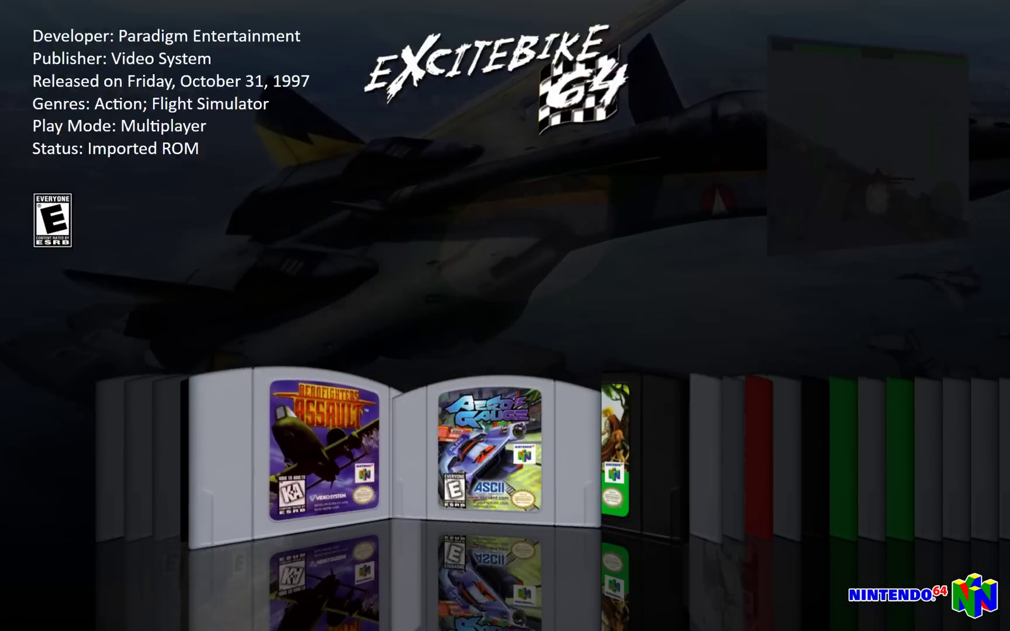
{"action": "key", "text": "Right"}
{"action": "key", "text": "Right"}
{"action": "key", "text": "Right"}
{"action": "key", "text": "Right"}
{"action": "key", "text": "Right"}
{"action": "key", "text": "Right"}
{"action": "key", "text": "Right"}
{"action": "key", "text": "Right"}
{"action": "key", "text": "Right"}
{"action": "key", "text": "Right"}
{"action": "key", "text": "Right"}
{"action": "key", "text": "Right"}
{"action": "key", "text": "Right"}
{"action": "key", "text": "Right"}
{"action": "key", "text": "Right"}
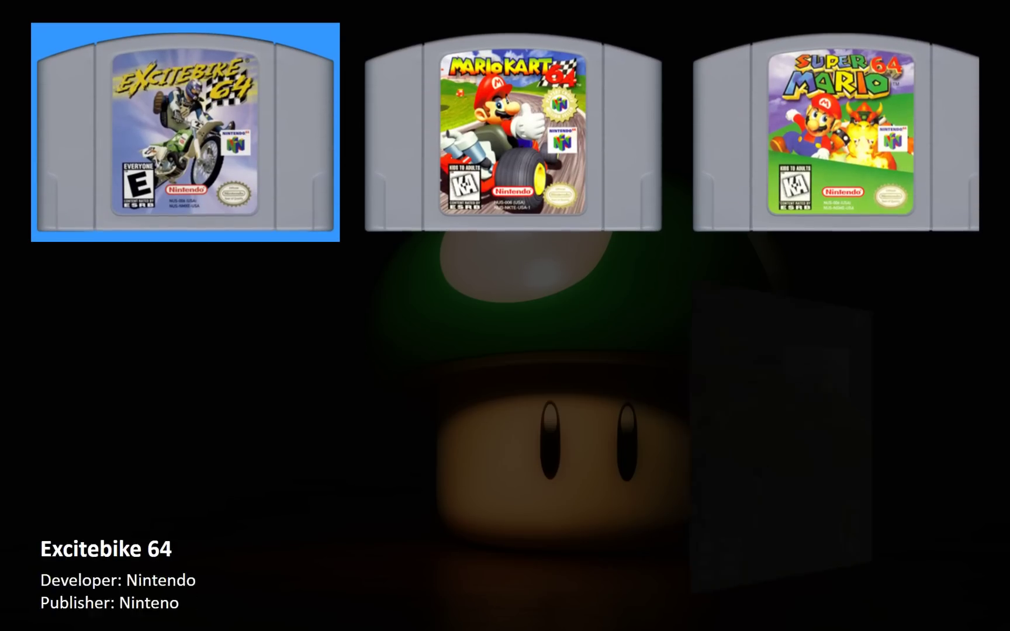
Step: In the grid view, browse to Flying Dragon and switch images to title screens, then clear logos
{"action": "key", "text": "Left"}
{"action": "key", "text": "Left"}
{"action": "key", "text": "Left"}
{"action": "key", "text": "Left"}
{"action": "key", "text": "Left"}
{"action": "key", "text": "Left"}
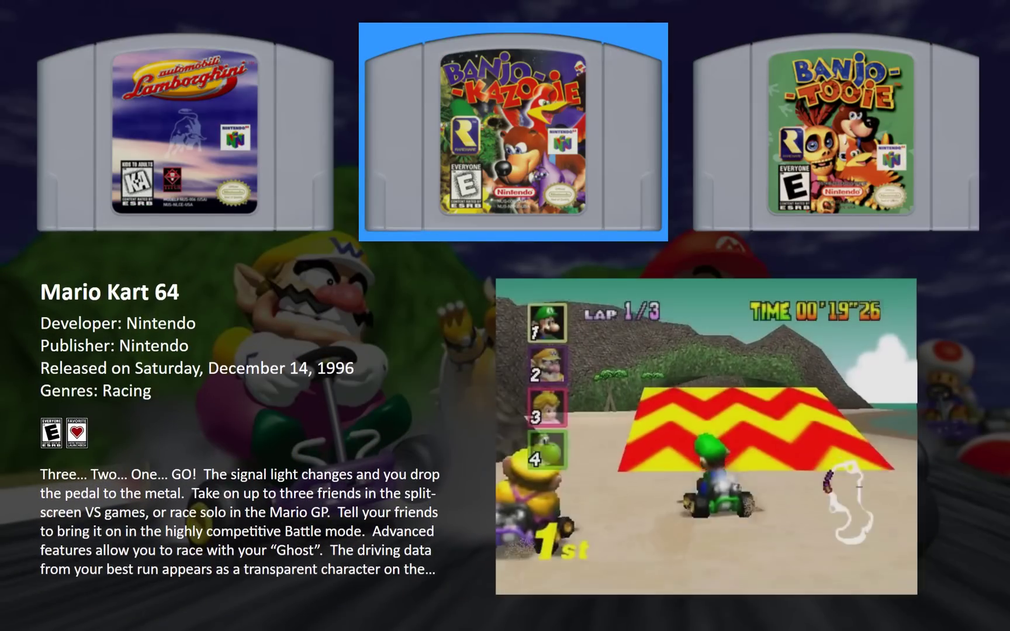
{"action": "key", "text": "Left"}
{"action": "key", "text": "Left"}
{"action": "key", "text": "Left"}
{"action": "key", "text": "Left"}
{"action": "key", "text": "Left"}
{"action": "key", "text": "Left"}
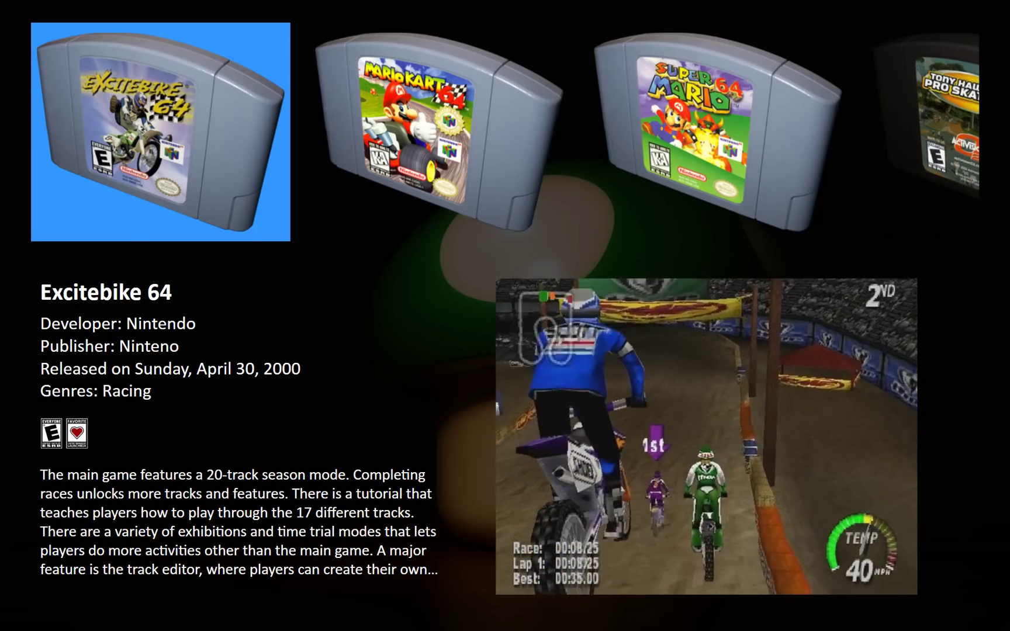
{"action": "key", "text": "Right"}
{"action": "key", "text": "Right"}
{"action": "key", "text": "Right"}
{"action": "key", "text": "Right"}
{"action": "key", "text": "Right"}
{"action": "key", "text": "Right"}
{"action": "key", "text": "Right"}
{"action": "key", "text": "Right"}
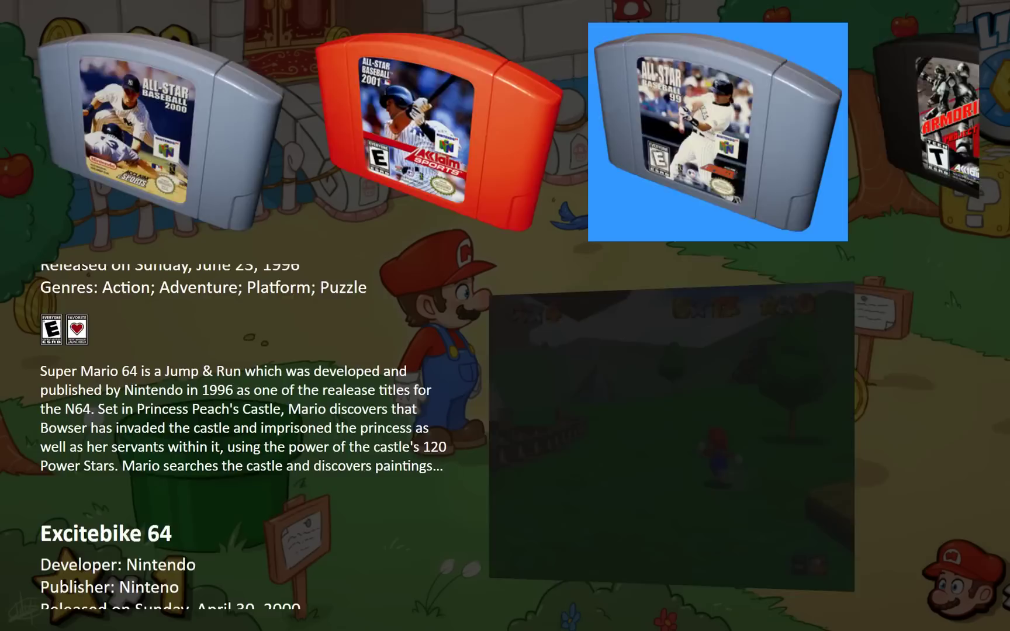
{"action": "key", "text": "Right"}
{"action": "key", "text": "Right"}
{"action": "key", "text": "Right"}
{"action": "key", "text": "Right"}
{"action": "key", "text": "Right"}
{"action": "key", "text": "Right"}
{"action": "key", "text": "Right"}
{"action": "key", "text": "Right"}
{"action": "key", "text": "Right"}
{"action": "key", "text": "Right"}
{"action": "key", "text": "Right"}
{"action": "key", "text": "Right"}
{"action": "key", "text": "Right"}
{"action": "key", "text": "Right"}
{"action": "key", "text": "Right"}
{"action": "key", "text": "Right"}
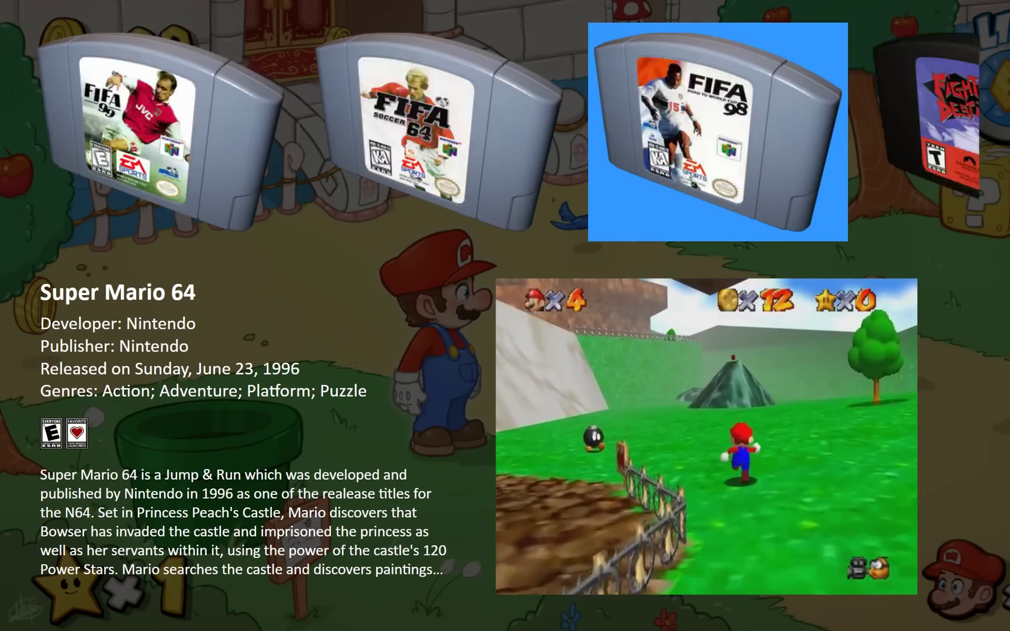
{"action": "key", "text": "Left"}
{"action": "key", "text": "Left"}
{"action": "key", "text": "Left"}
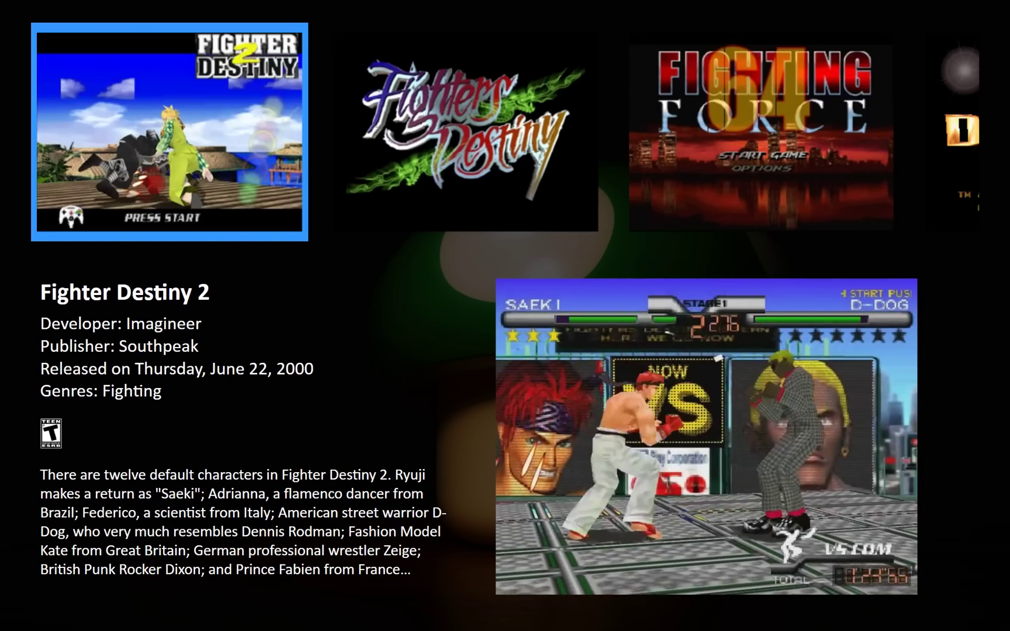
{"action": "key", "text": "Right"}
{"action": "key", "text": "Right"}
{"action": "key", "text": "Right"}
{"action": "key", "text": "Right"}
{"action": "key", "text": "Right"}
{"action": "key", "text": "Right"}
{"action": "key", "text": "Right"}
{"action": "key", "text": "Right"}
{"action": "key", "text": "Right"}
{"action": "key", "text": "Right"}
{"action": "key", "text": "Right"}
{"action": "key", "text": "Right"}
{"action": "key", "text": "Right"}
{"action": "key", "text": "Right"}
{"action": "key", "text": "Right"}
{"action": "key", "text": "Right"}
{"action": "key", "text": "Right"}
{"action": "key", "text": "Right"}
{"action": "key", "text": "Right"}
{"action": "key", "text": "Right"}
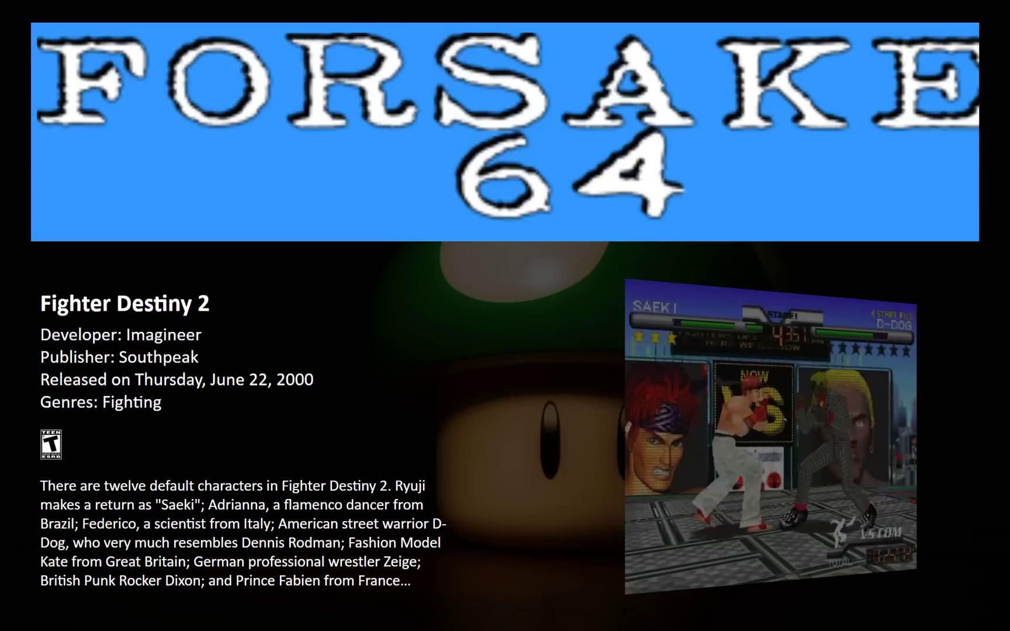
Step: Browse forward and switch the images to front box art, then 3D boxes
{"action": "key", "text": "Right"}
{"action": "key", "text": "Right"}
{"action": "key", "text": "Right"}
{"action": "key", "text": "Right"}
{"action": "key", "text": "Right"}
{"action": "key", "text": "Right"}
{"action": "key", "text": "Right"}
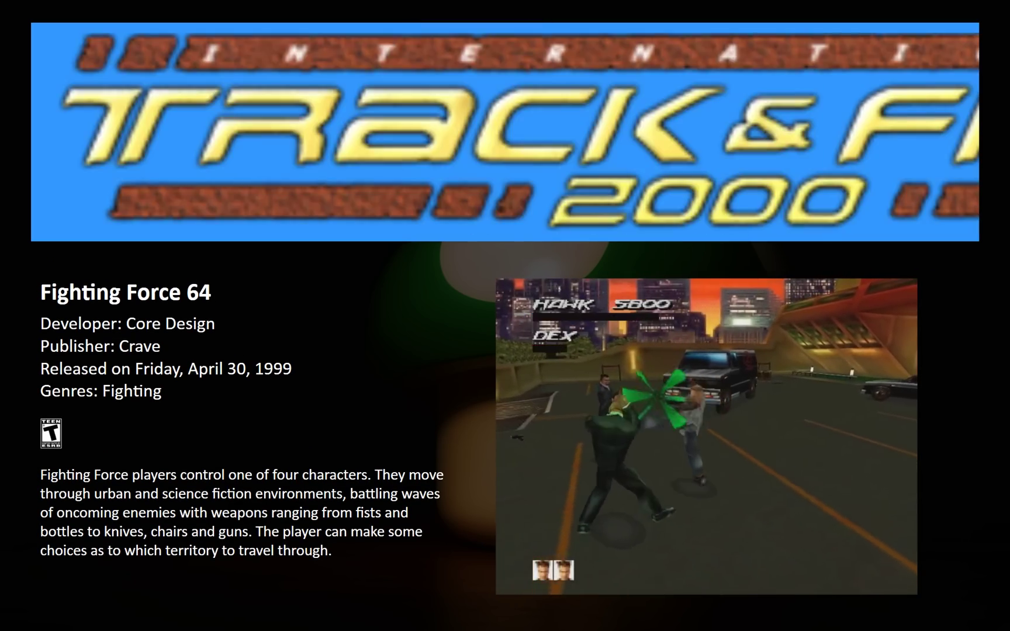
{"action": "key", "text": "Right"}
{"action": "key", "text": "Right"}
{"action": "key", "text": "Right"}
{"action": "key", "text": "Right"}
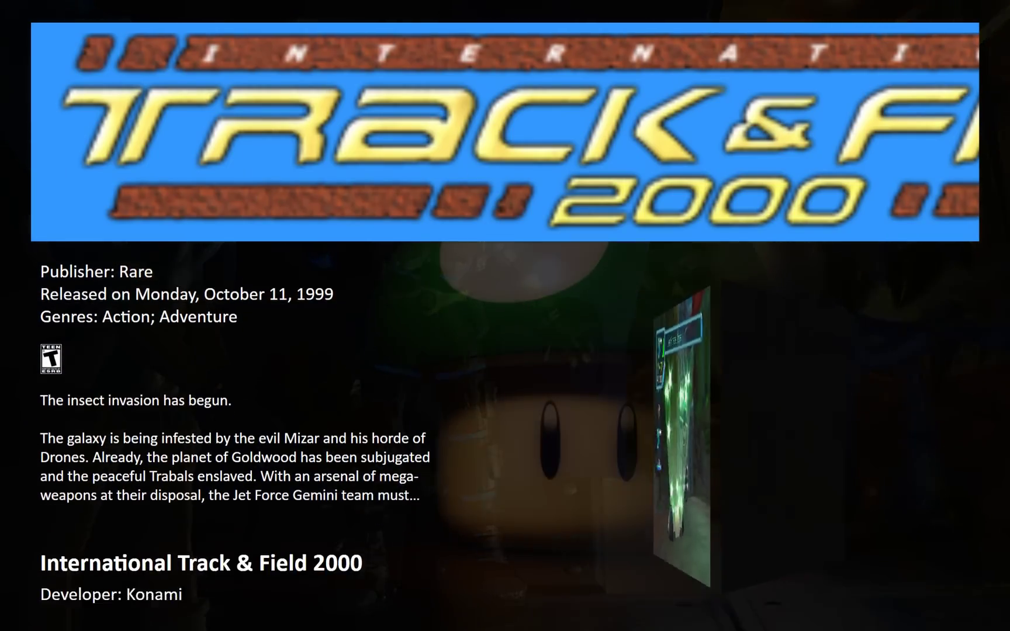
{"action": "key", "text": "Right"}
{"action": "key", "text": "Right"}
{"action": "key", "text": "Right"}
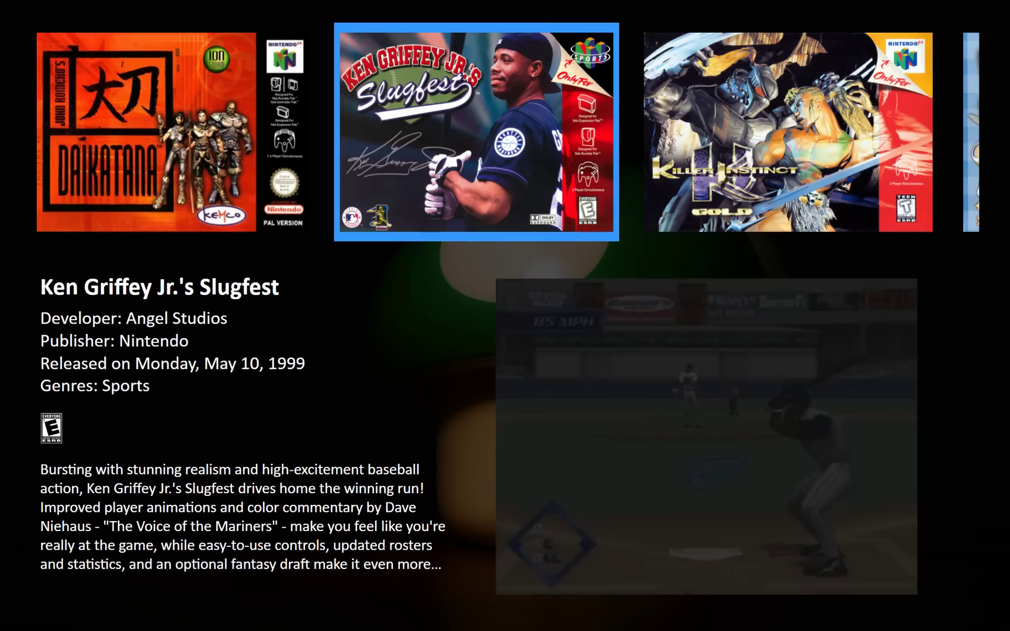
{"action": "key", "text": "Right"}
{"action": "key", "text": "Right"}
{"action": "key", "text": "Right"}
{"action": "key", "text": "Right"}
{"action": "key", "text": "Right"}
{"action": "key", "text": "Right"}
{"action": "key", "text": "Right"}
{"action": "key", "text": "Right"}
{"action": "key", "text": "Right"}
{"action": "key", "text": "Right"}
{"action": "key", "text": "Right"}
{"action": "key", "text": "Right"}
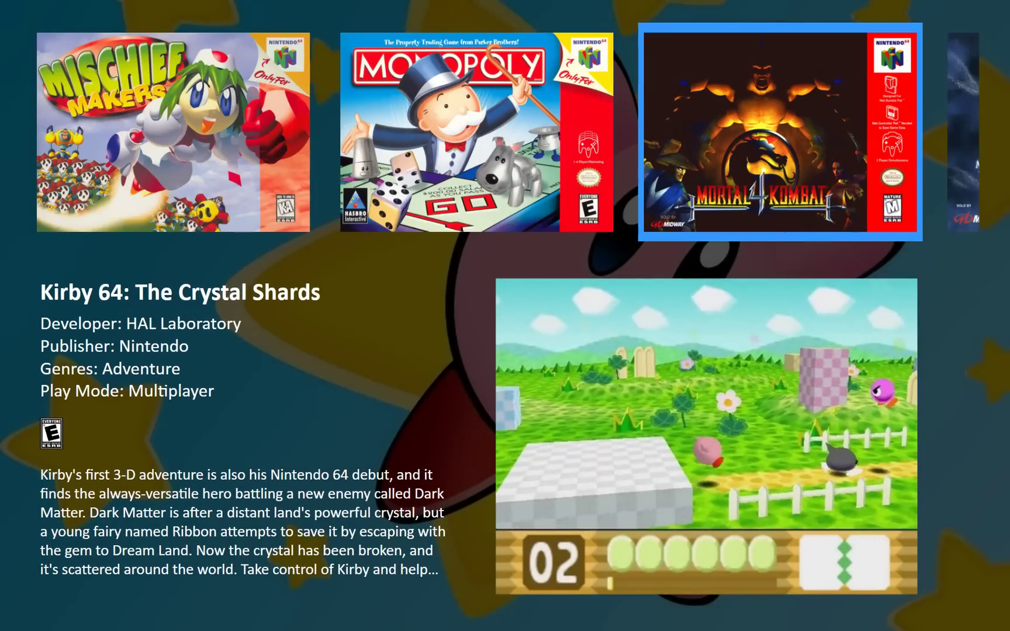
{"action": "key", "text": "Right"}
{"action": "key", "text": "Right"}
{"action": "key", "text": "Right"}
{"action": "key", "text": "Right"}
{"action": "key", "text": "Right"}
{"action": "key", "text": "Right"}
{"action": "key", "text": "Right"}
{"action": "key", "text": "Right"}
{"action": "key", "text": "Right"}
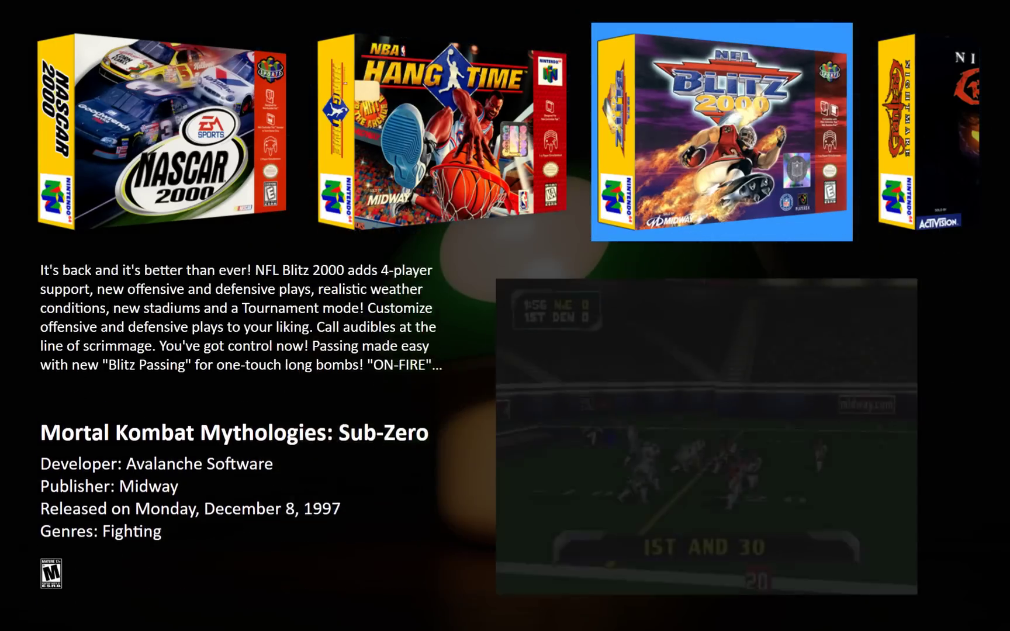
Step: Browse back to Star Soldier: Vanishing Earth and switch images back to cartridges
{"action": "key", "text": "Right"}
{"action": "key", "text": "Right"}
{"action": "key", "text": "Right"}
{"action": "key", "text": "Right"}
{"action": "key", "text": "Right"}
{"action": "key", "text": "Right"}
{"action": "key", "text": "Right"}
{"action": "key", "text": "Right"}
{"action": "key", "text": "Right"}
{"action": "key", "text": "Right"}
{"action": "key", "text": "Right"}
{"action": "key", "text": "Right"}
{"action": "key", "text": "Right"}
{"action": "key", "text": "Right"}
{"action": "key", "text": "Right"}
{"action": "key", "text": "Right"}
{"action": "key", "text": "Right"}
{"action": "key", "text": "Right"}
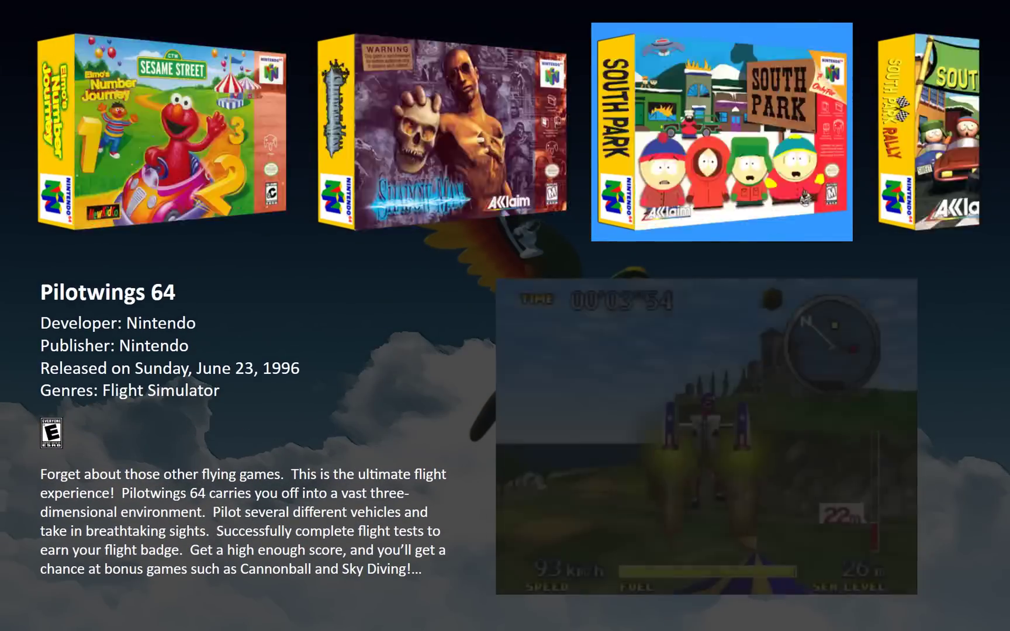
{"action": "key", "text": "Left"}
{"action": "key", "text": "Left"}
{"action": "key", "text": "Left"}
{"action": "key", "text": "Left"}
{"action": "key", "text": "Left"}
{"action": "key", "text": "Left"}
{"action": "key", "text": "Left"}
{"action": "key", "text": "Left"}
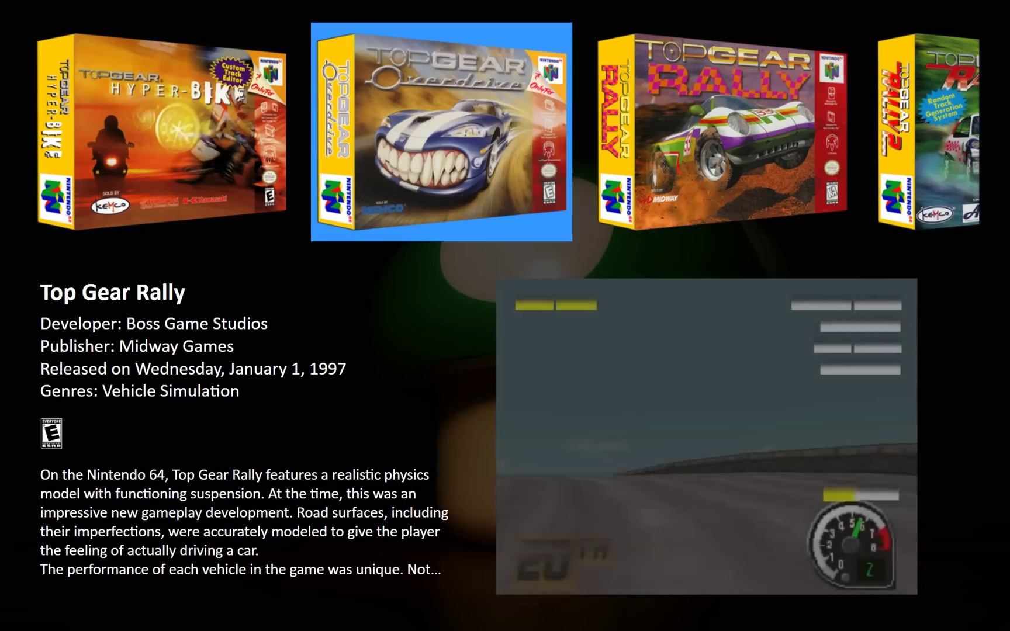
{"action": "key", "text": "Left"}
{"action": "key", "text": "Left"}
{"action": "key", "text": "Left"}
{"action": "key", "text": "Left"}
{"action": "key", "text": "Left"}
{"action": "key", "text": "Left"}
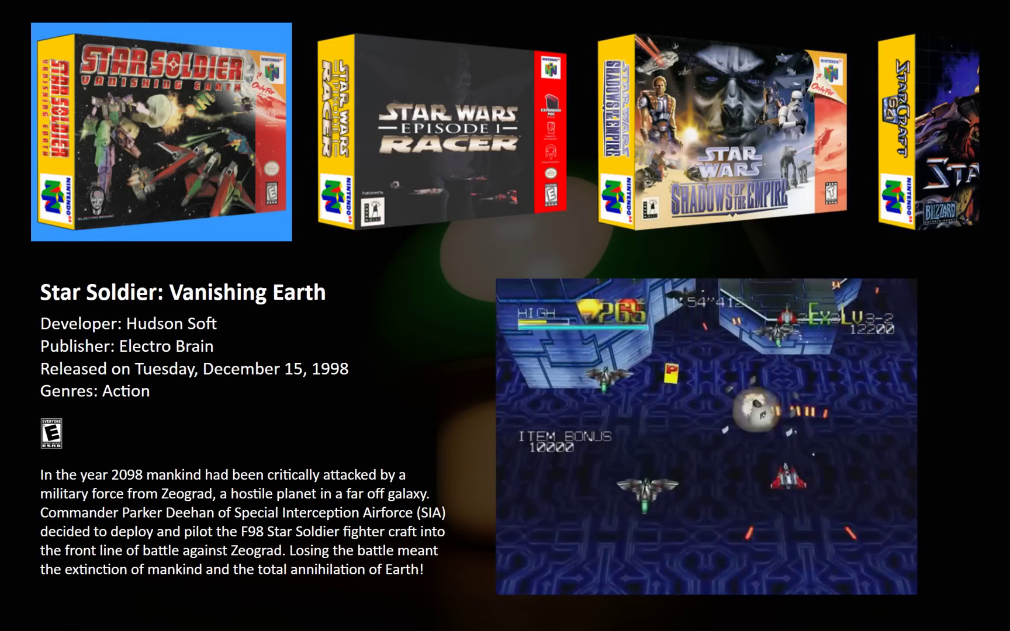
{"action": "key", "text": "Down"}
{"action": "key", "text": "Down"}
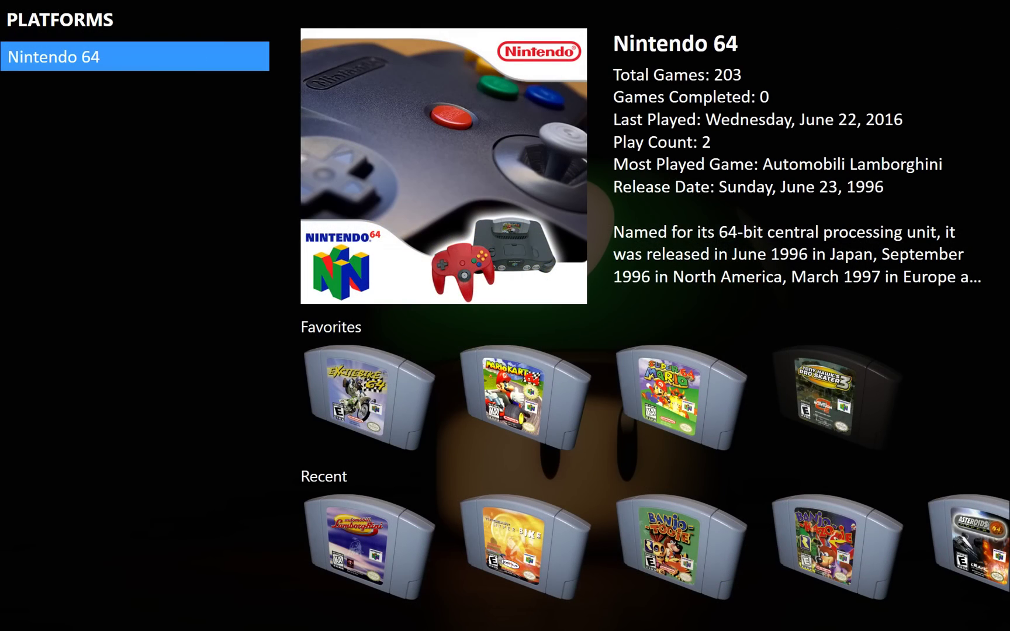
{"action": "key", "text": "Escape"}
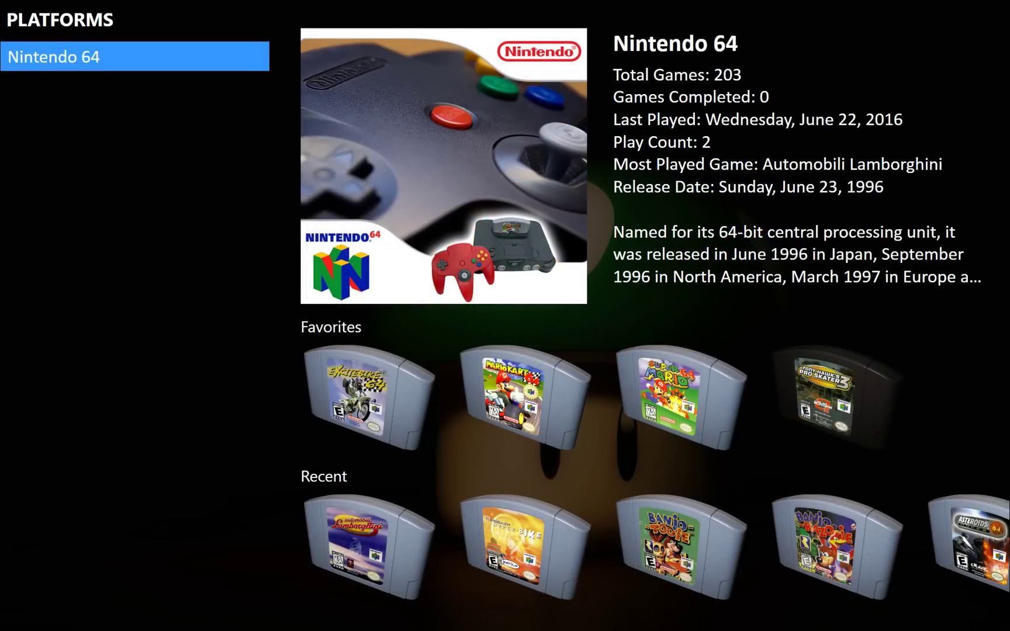